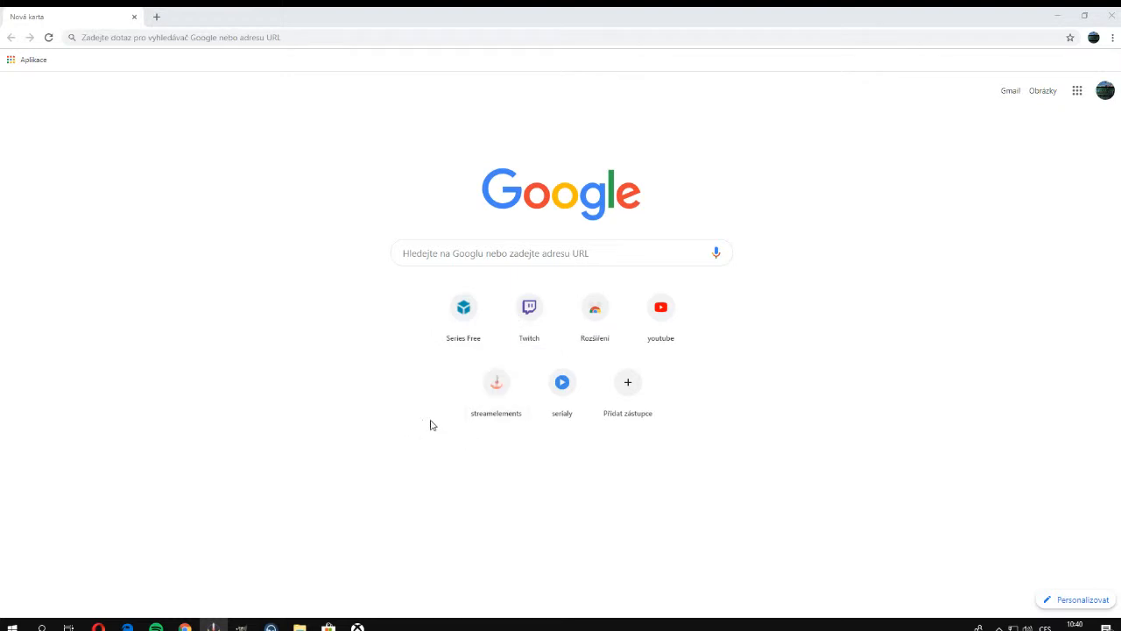
# - Open the StreamElements site and go through the channel dashboard to the themes gallery
pyautogui.click(501, 398)
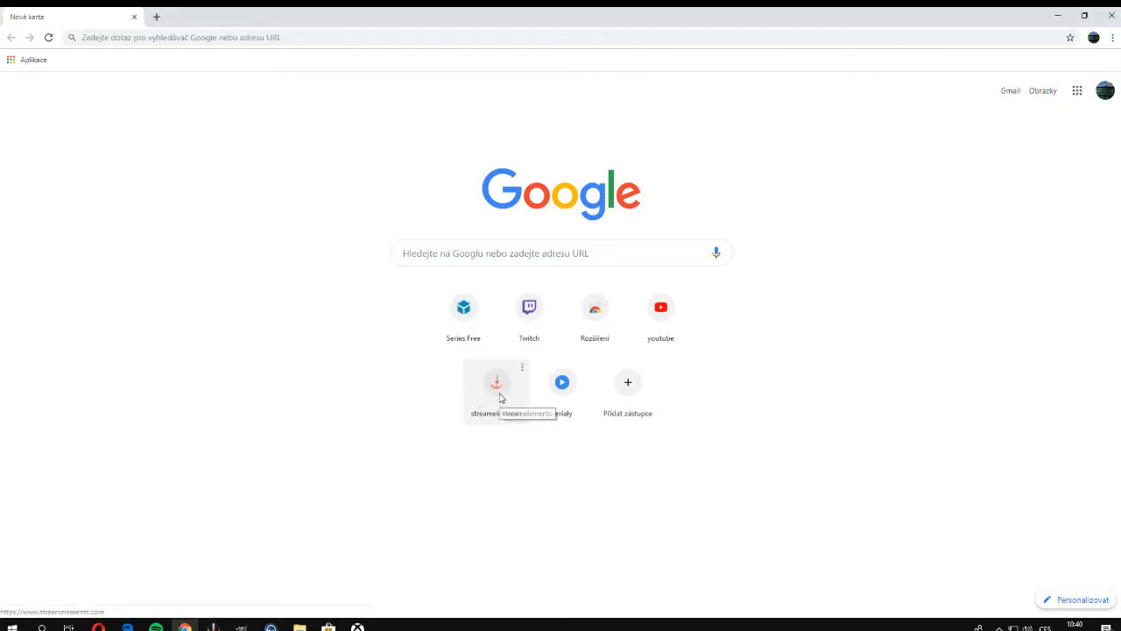
pyautogui.click(502, 398)
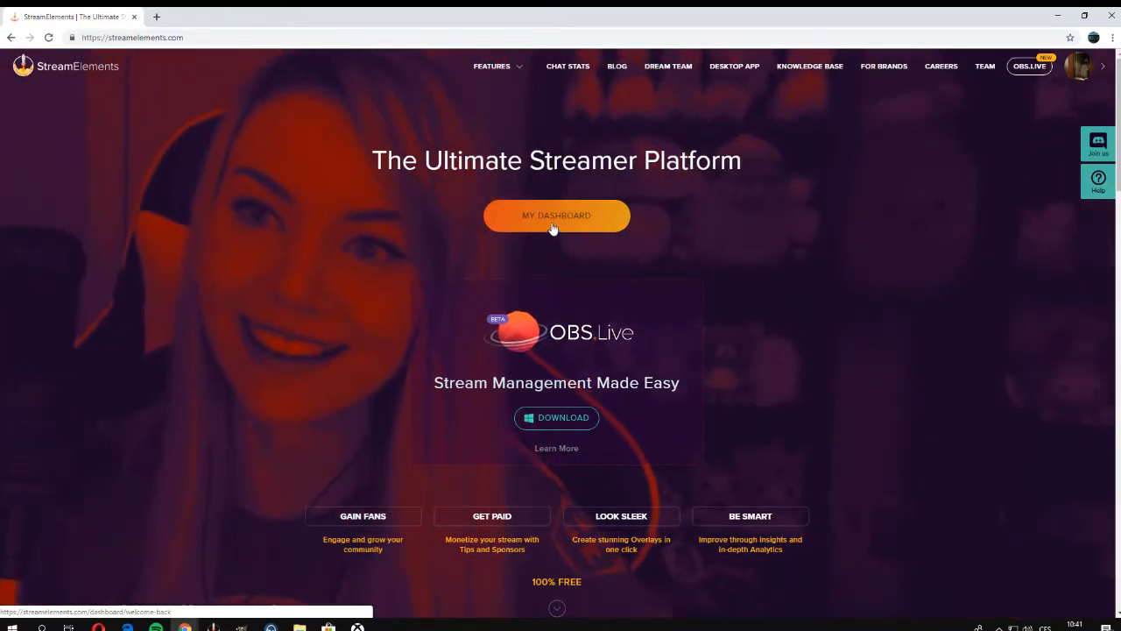
pyautogui.click(557, 226)
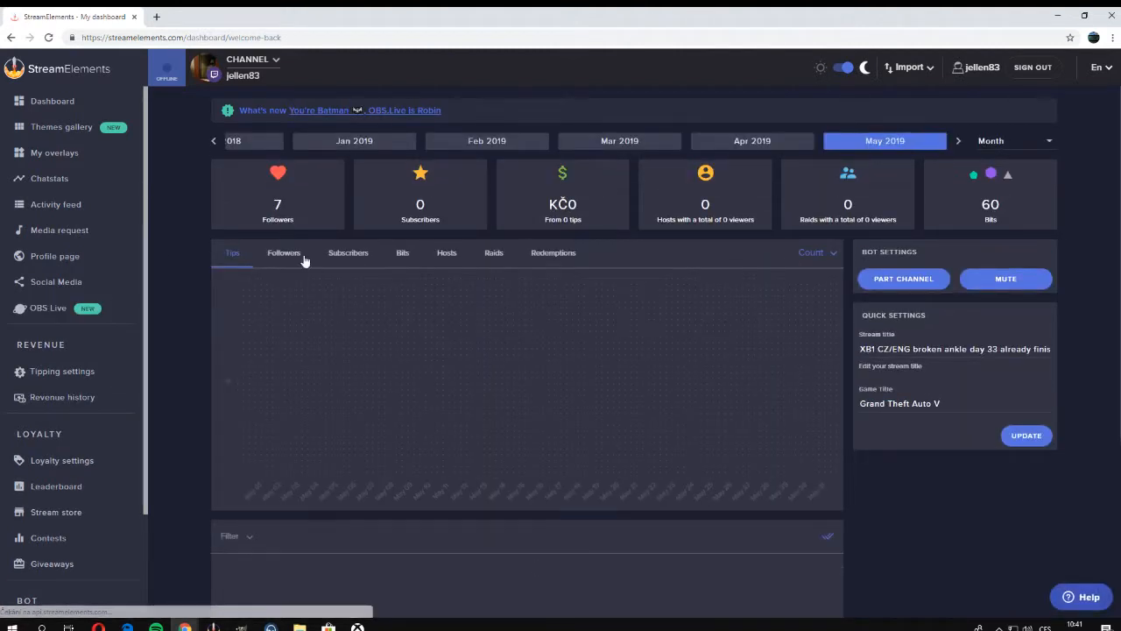
pyautogui.click(50, 133)
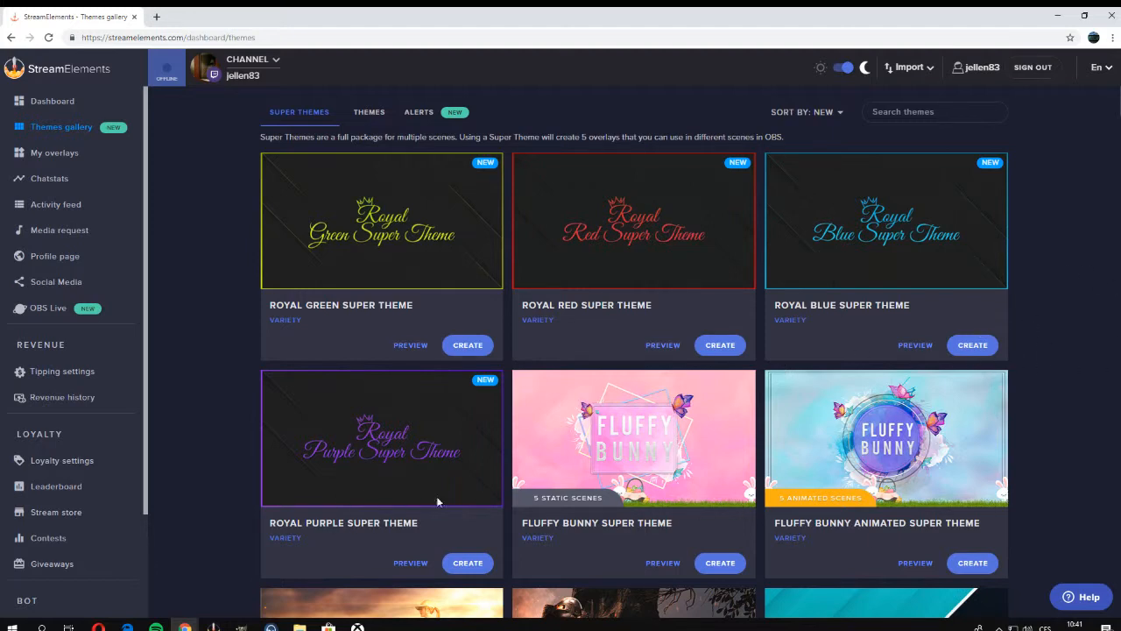
# - Open the preview of the Fire Ball In Game Overlay among the regular themes and check its enlarged image
pyautogui.click(367, 114)
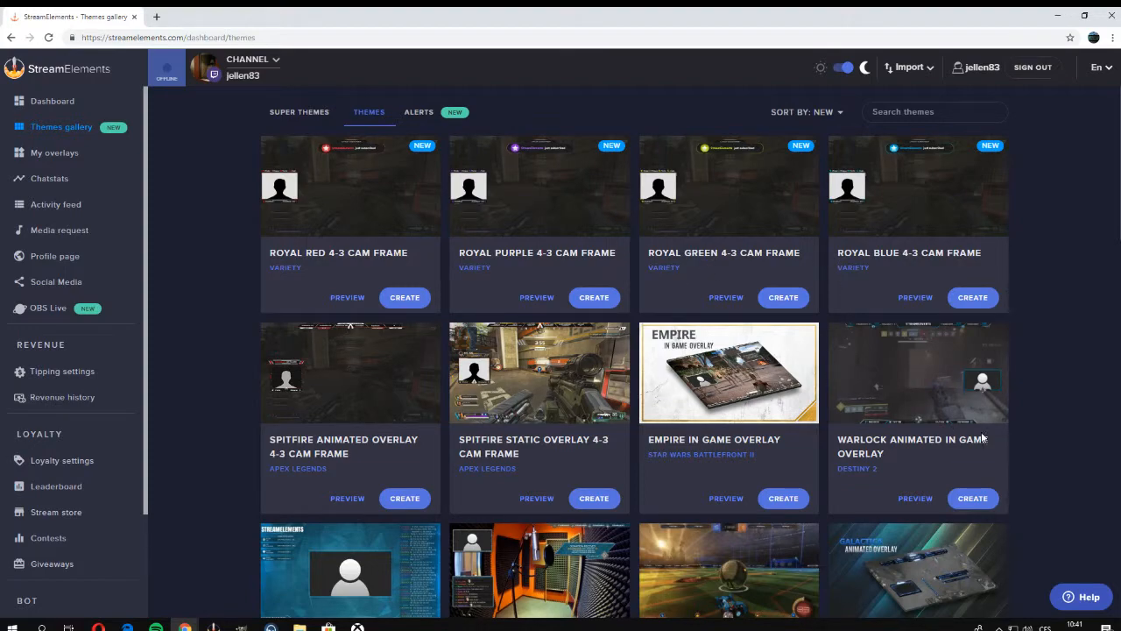
pyautogui.scroll(-5, 983, 438)
pyautogui.scroll(2, 977, 474)
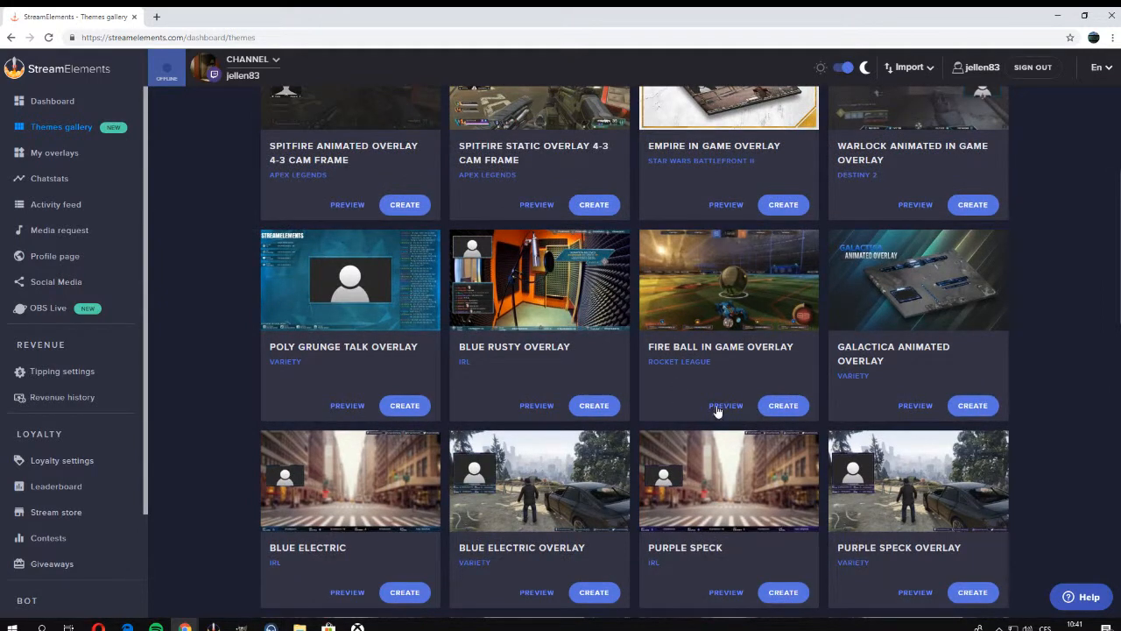
pyautogui.click(717, 408)
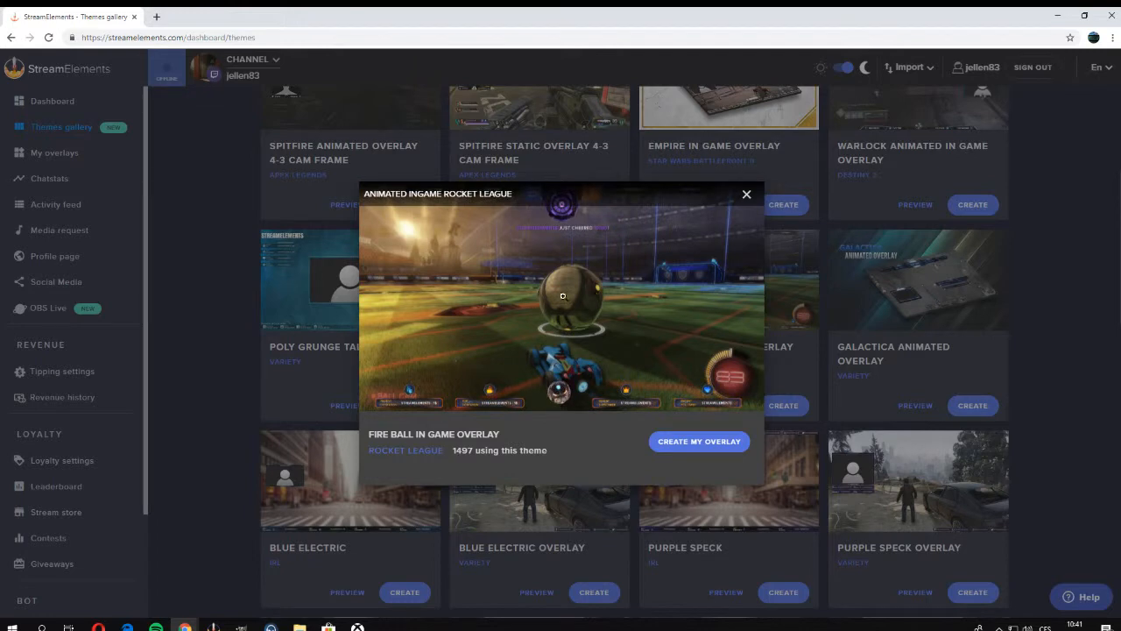
pyautogui.click(563, 293)
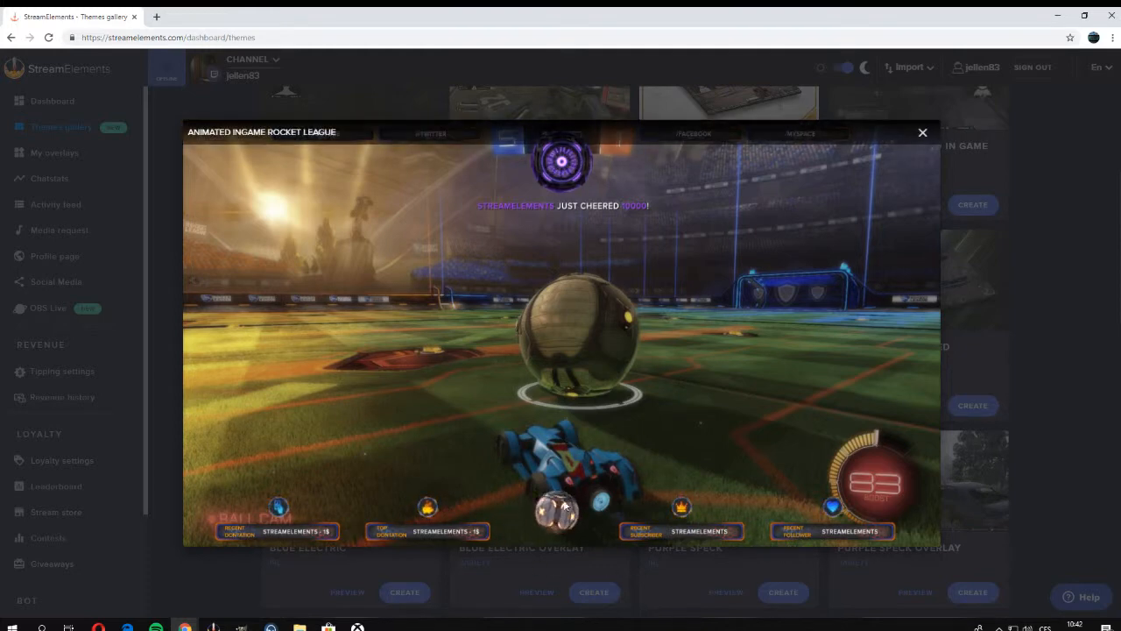
pyautogui.click(926, 131)
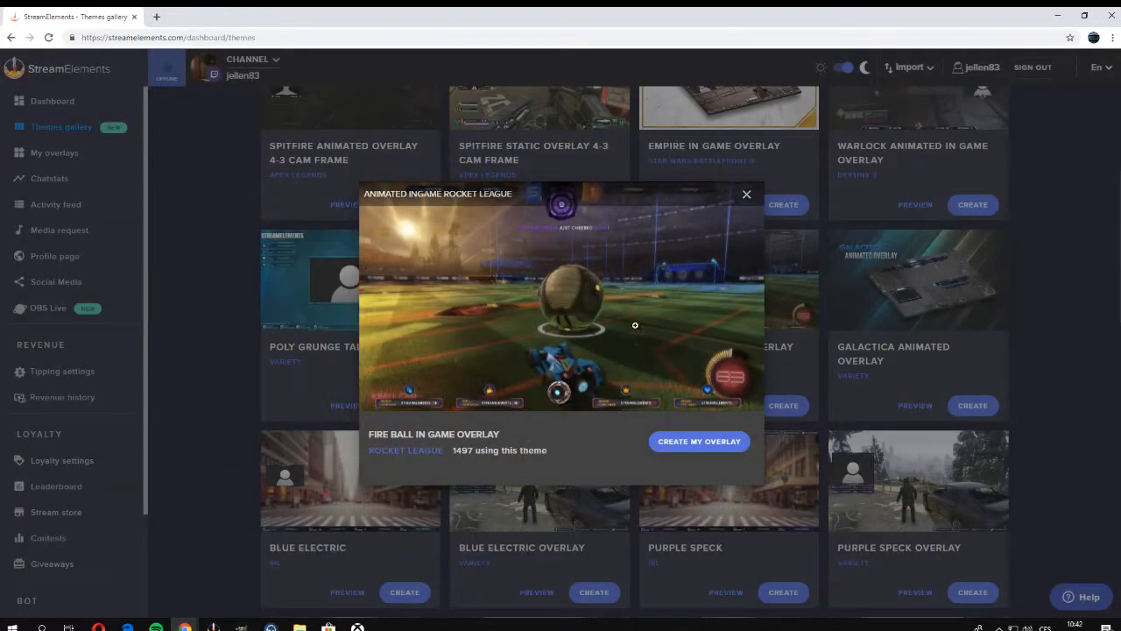
# - Create an overlay named "test run" from the Fire Ball theme and show it among the saved overlays
pyautogui.click(695, 440)
pyautogui.click(437, 442)
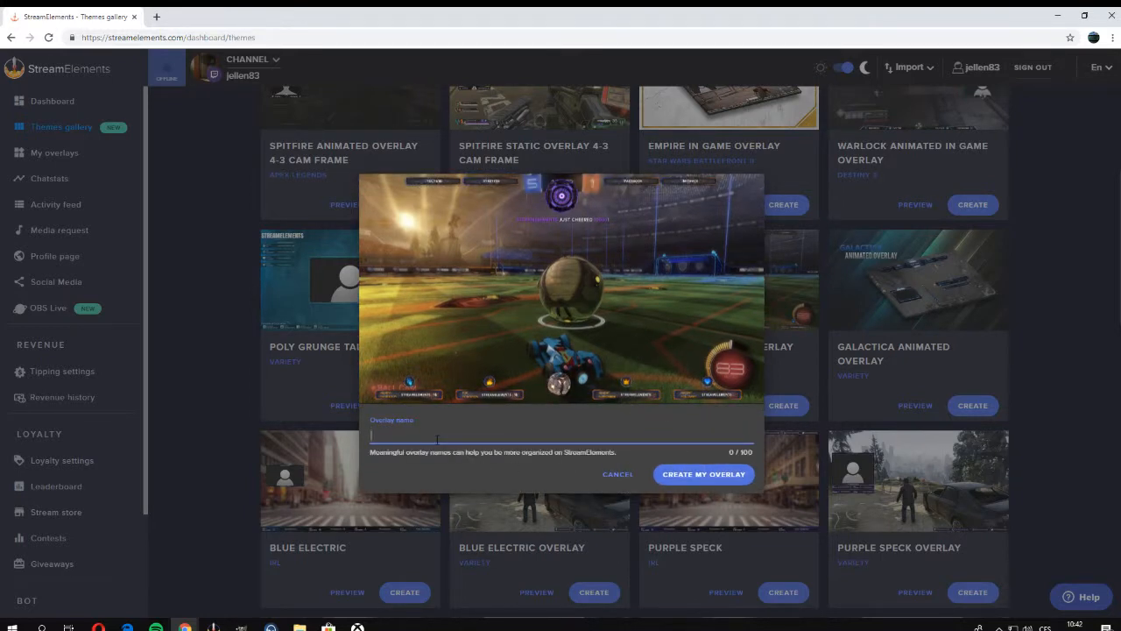
pyautogui.write('test run')
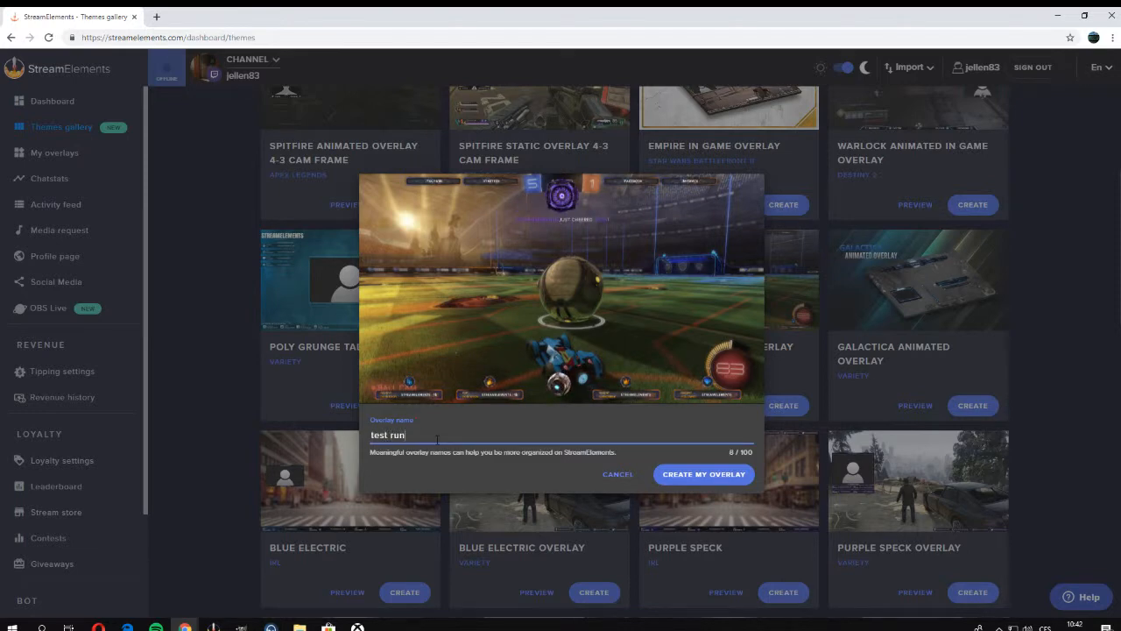
pyautogui.press('Return')
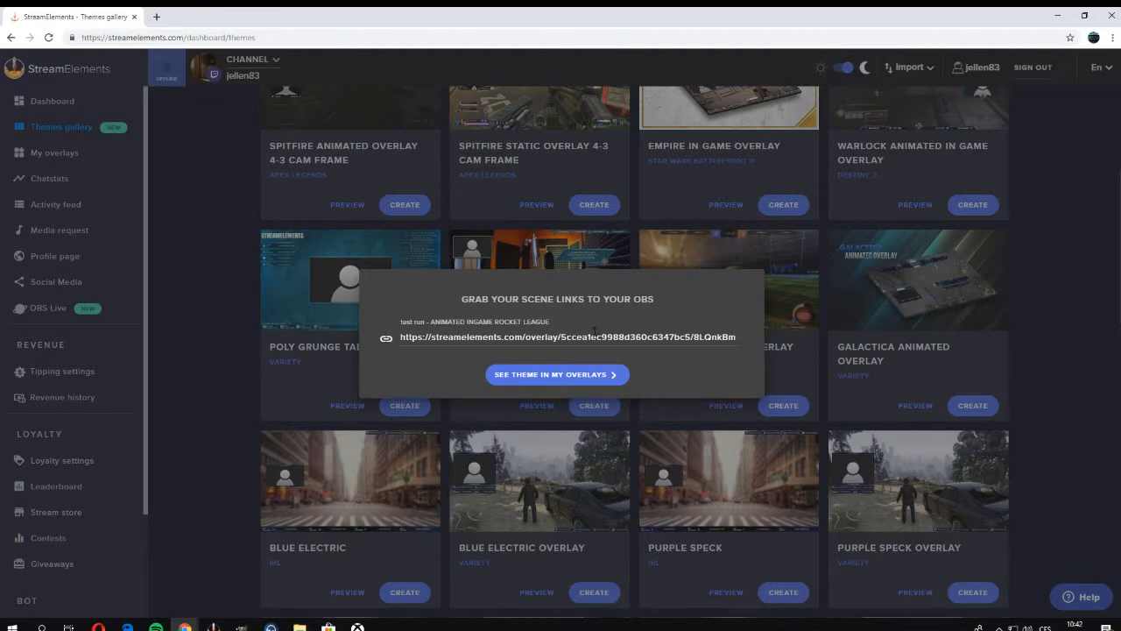
pyautogui.click(557, 375)
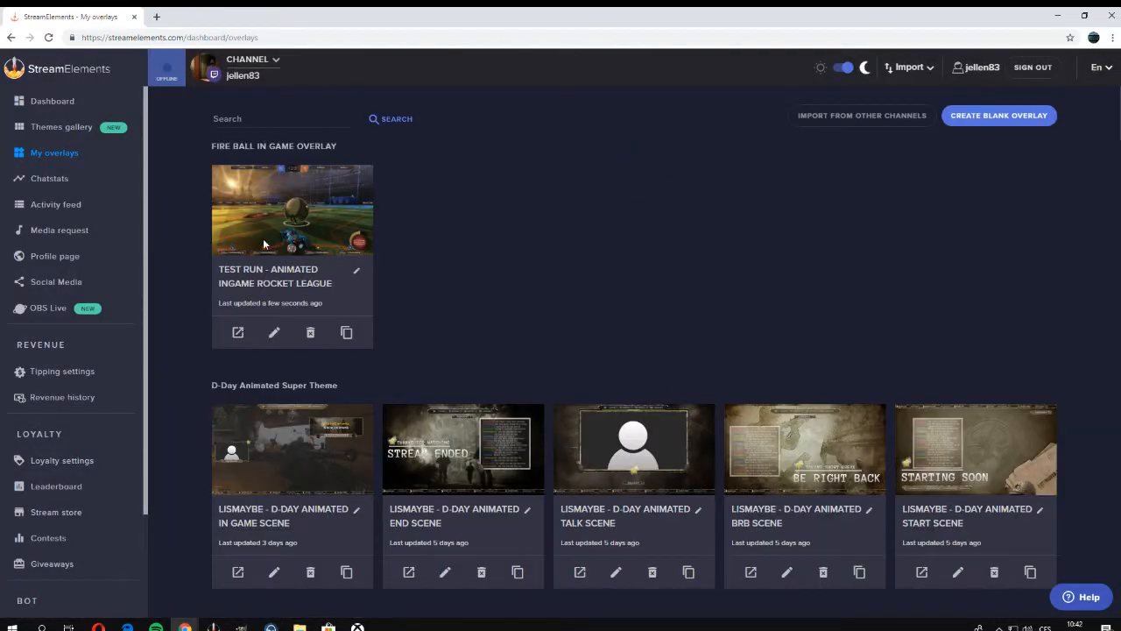
# - Open the test run overlay for editing and delete its cam 4-3 frame
pyautogui.click(275, 336)
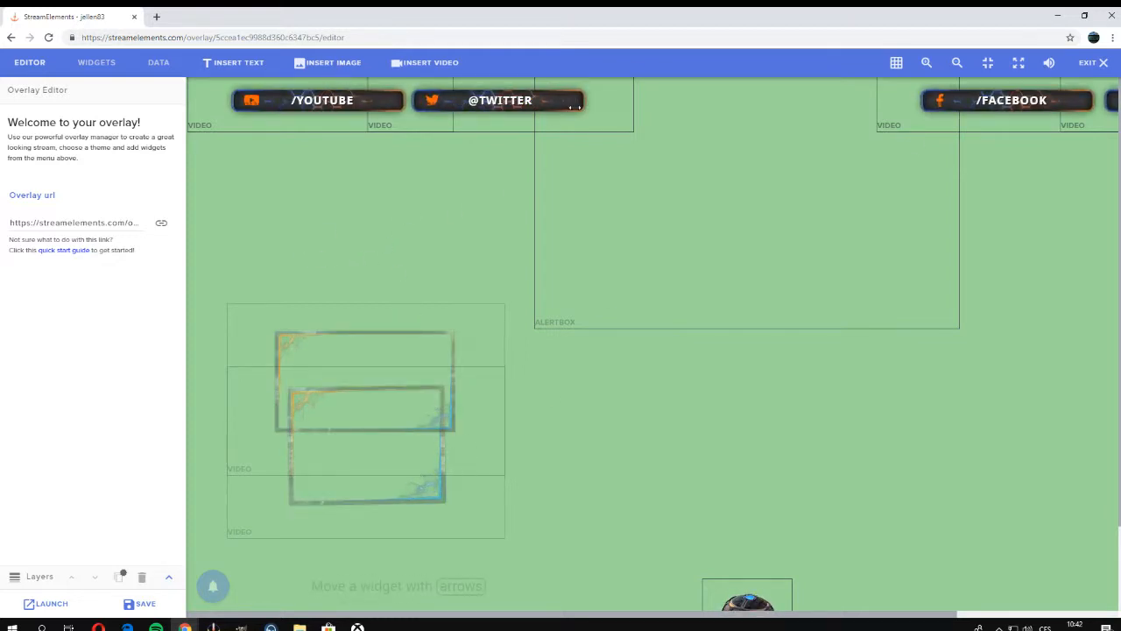
pyautogui.scroll(-1, 928, 258)
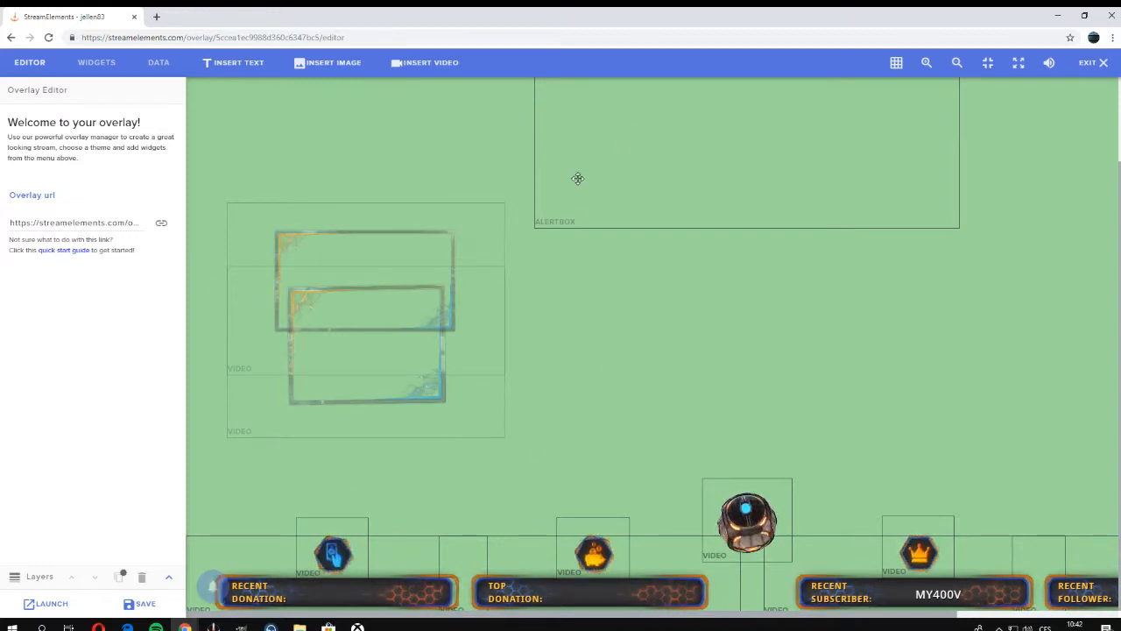
pyautogui.scroll(1, 579, 290)
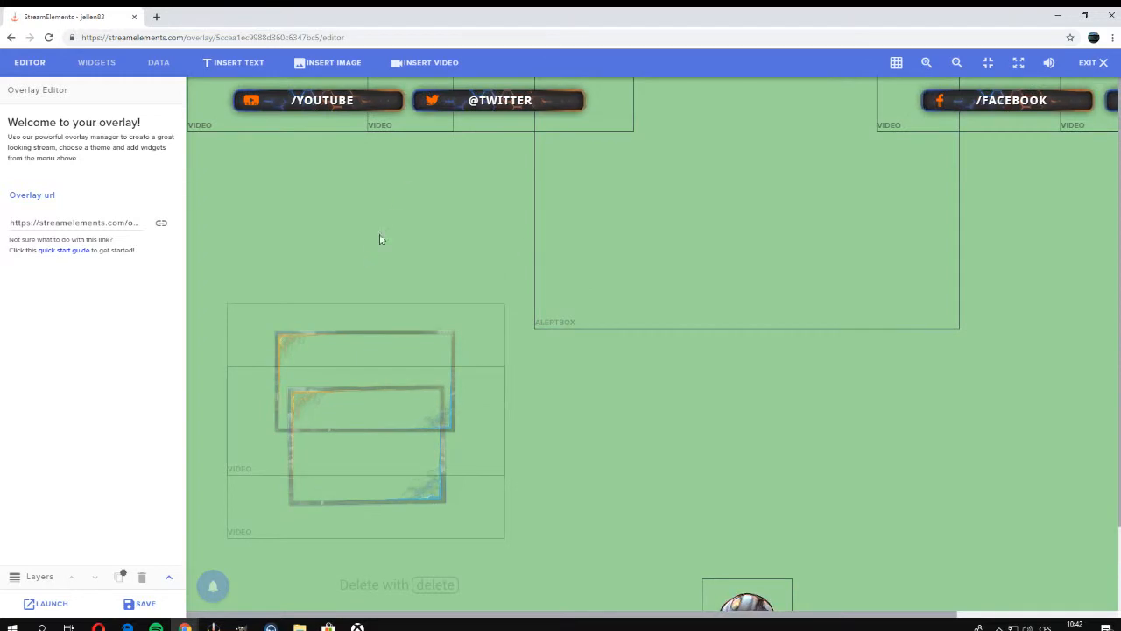
pyautogui.click(363, 451)
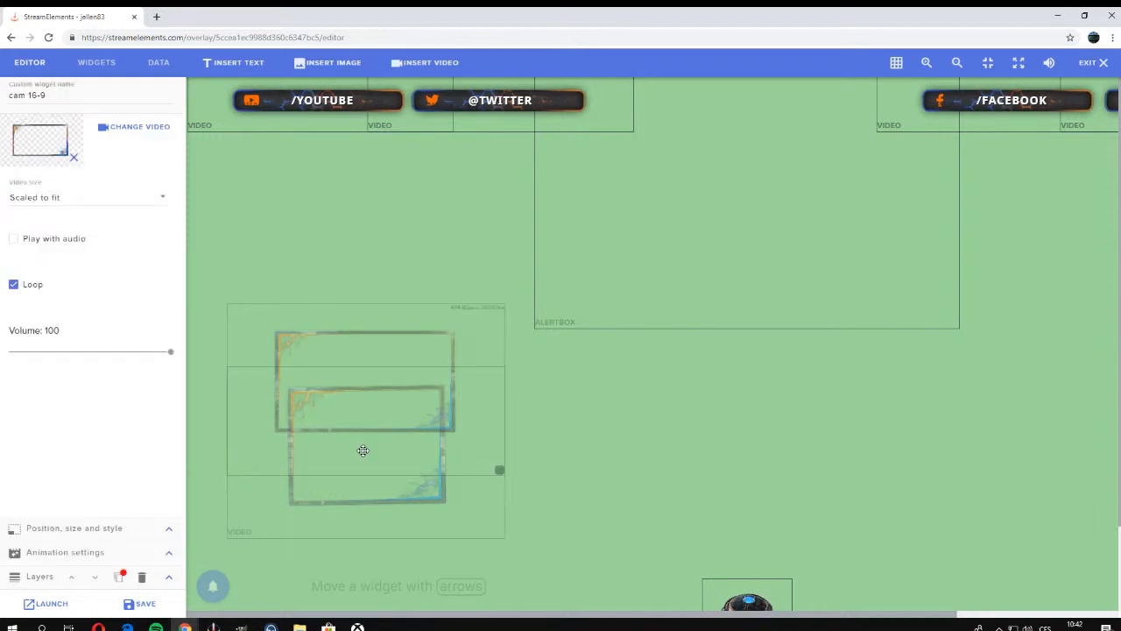
pyautogui.click(374, 504)
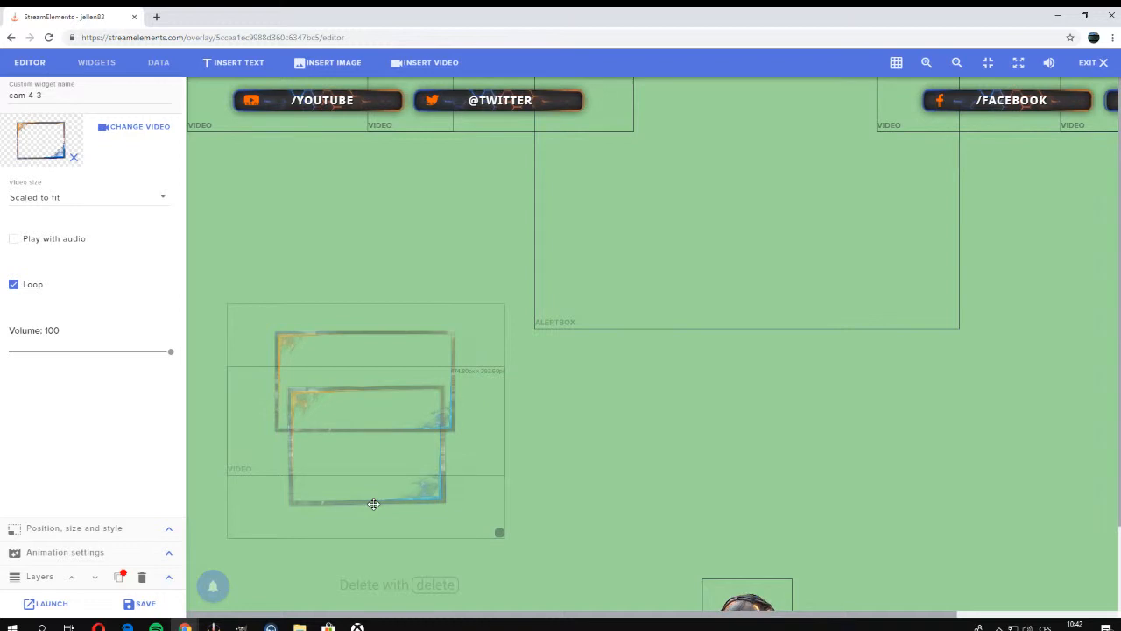
pyautogui.press('Delete')
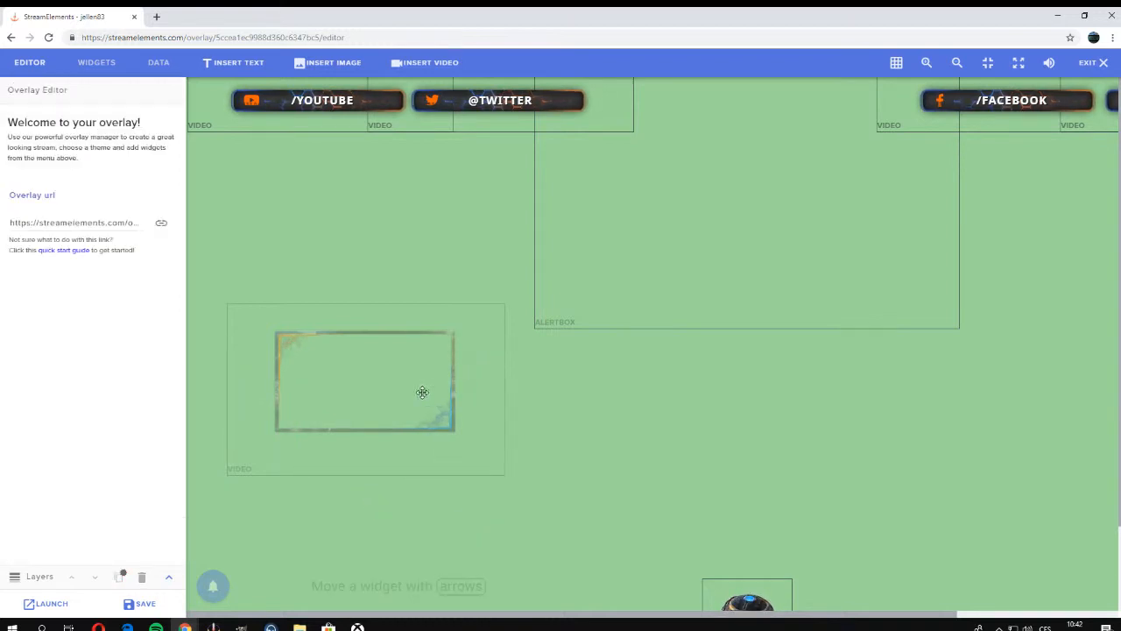
# - Shift and shrink the cam 16-9 frame at the canvas's left edge, and move the alert box down below the social media banners
pyautogui.moveTo(423, 393); pyautogui.dragTo(378, 405)
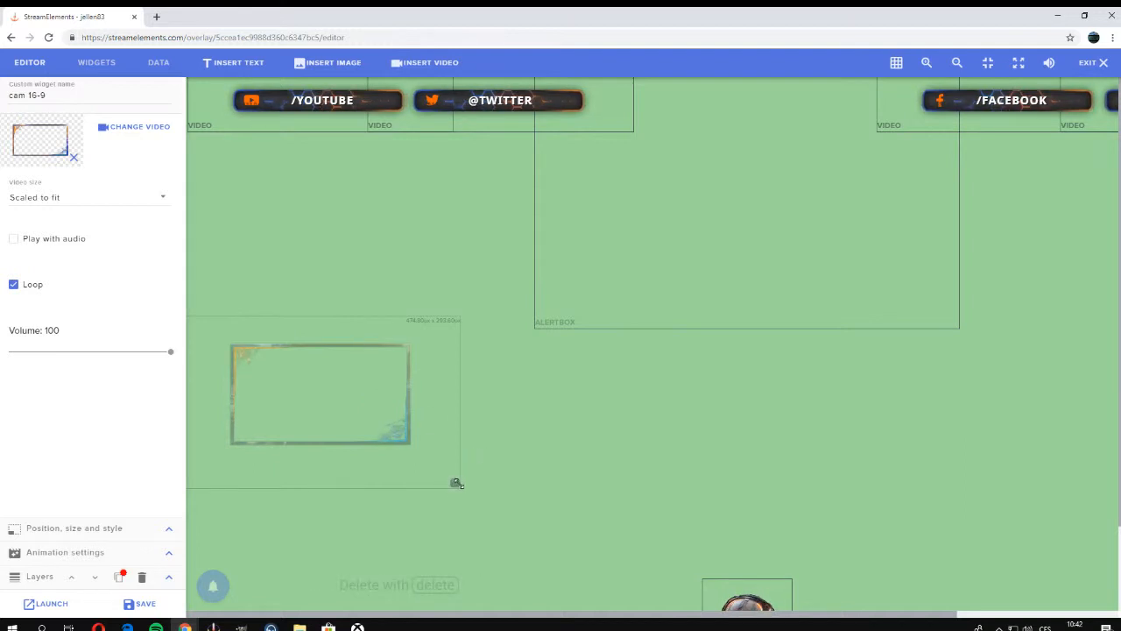
pyautogui.moveTo(456, 482); pyautogui.dragTo(345, 424)
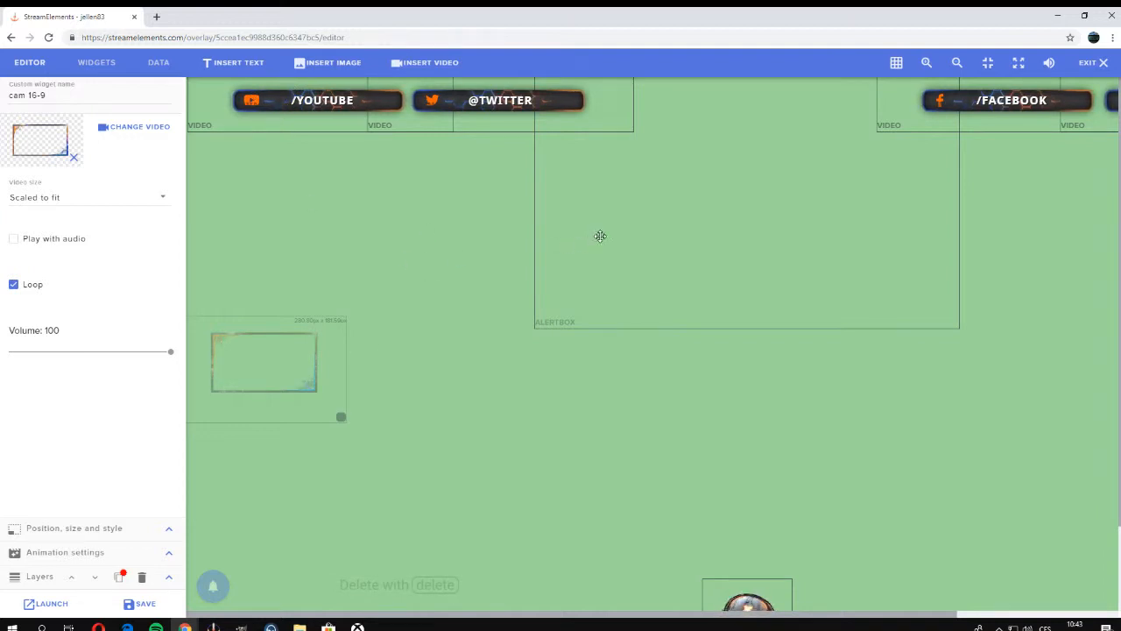
pyautogui.moveTo(635, 201); pyautogui.dragTo(624, 270)
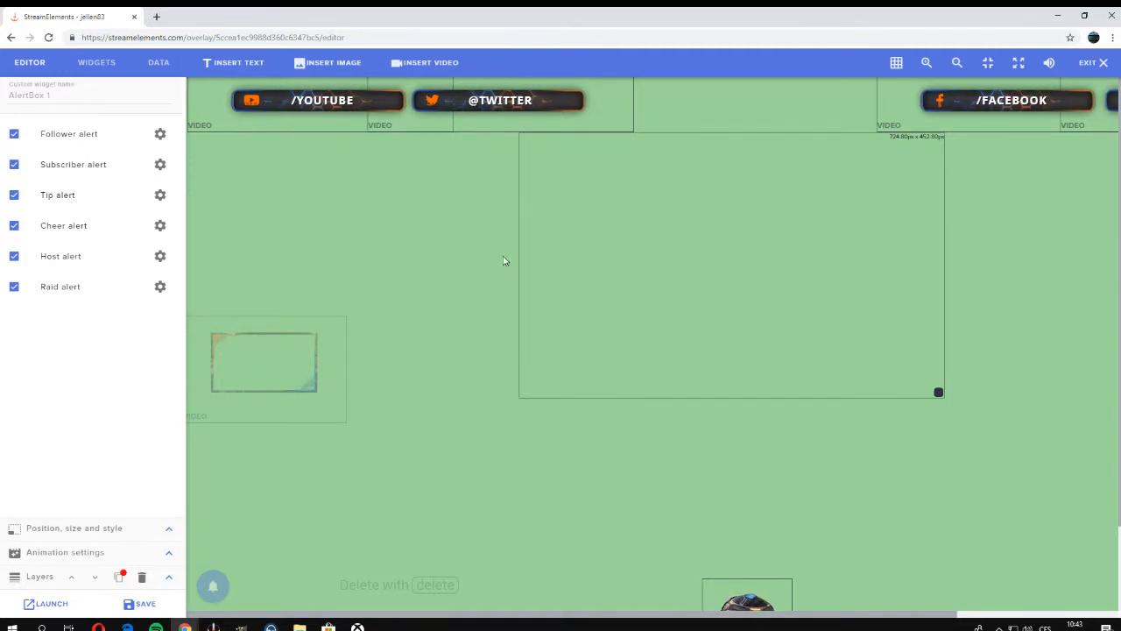
# - Review the follower alert's advanced settings in the alert box, and save the overlay
pyautogui.scroll(-1, 505, 378)
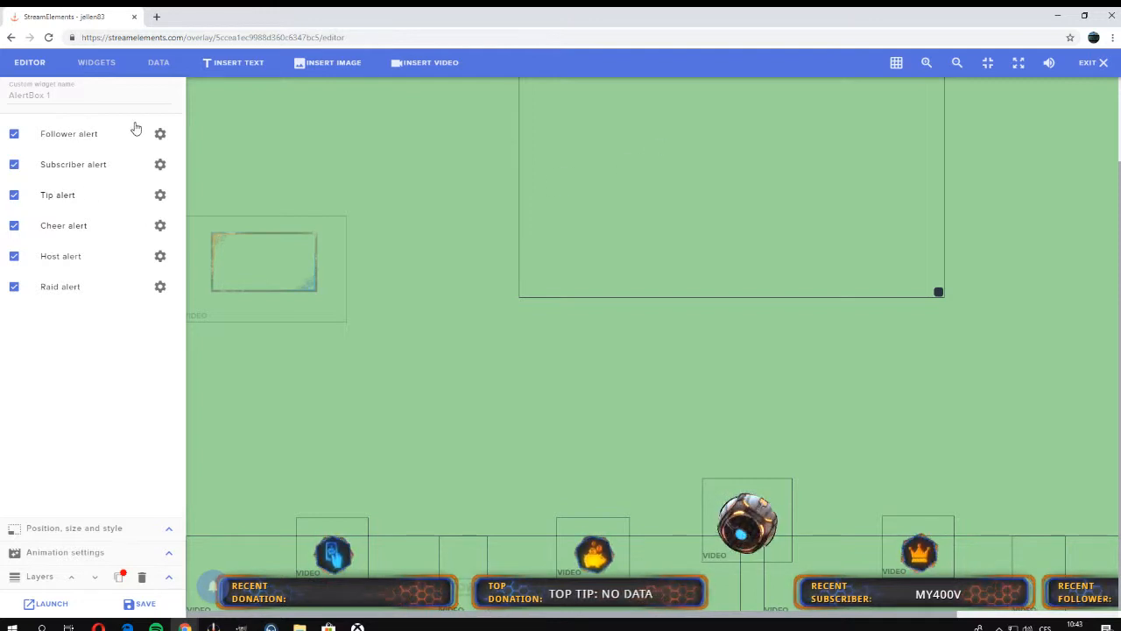
pyautogui.click(161, 136)
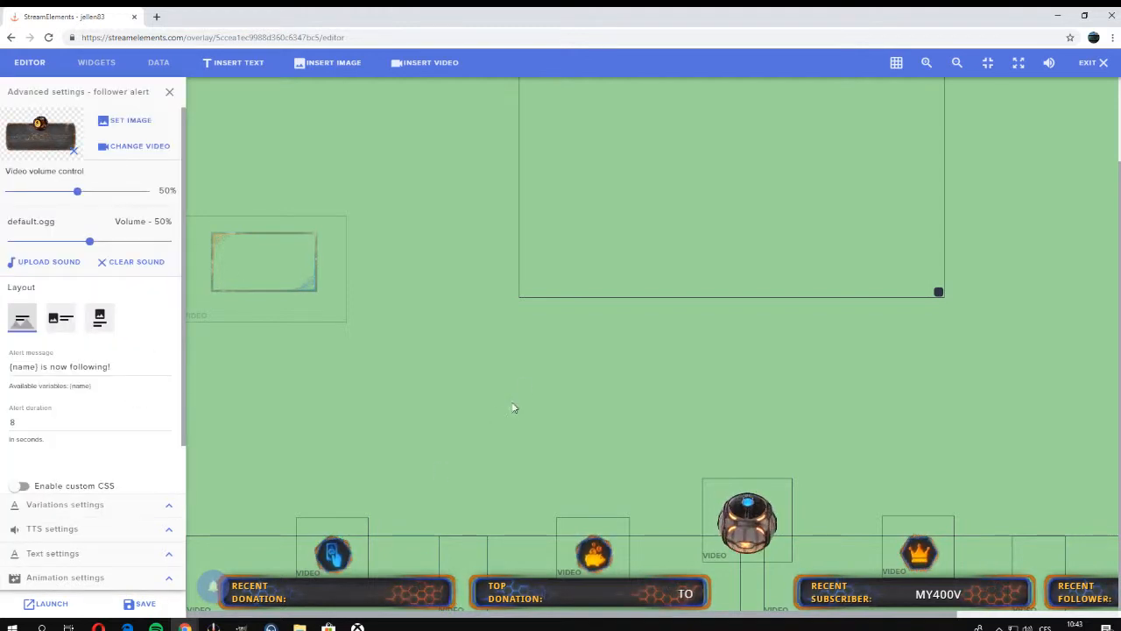
pyautogui.click(200, 158)
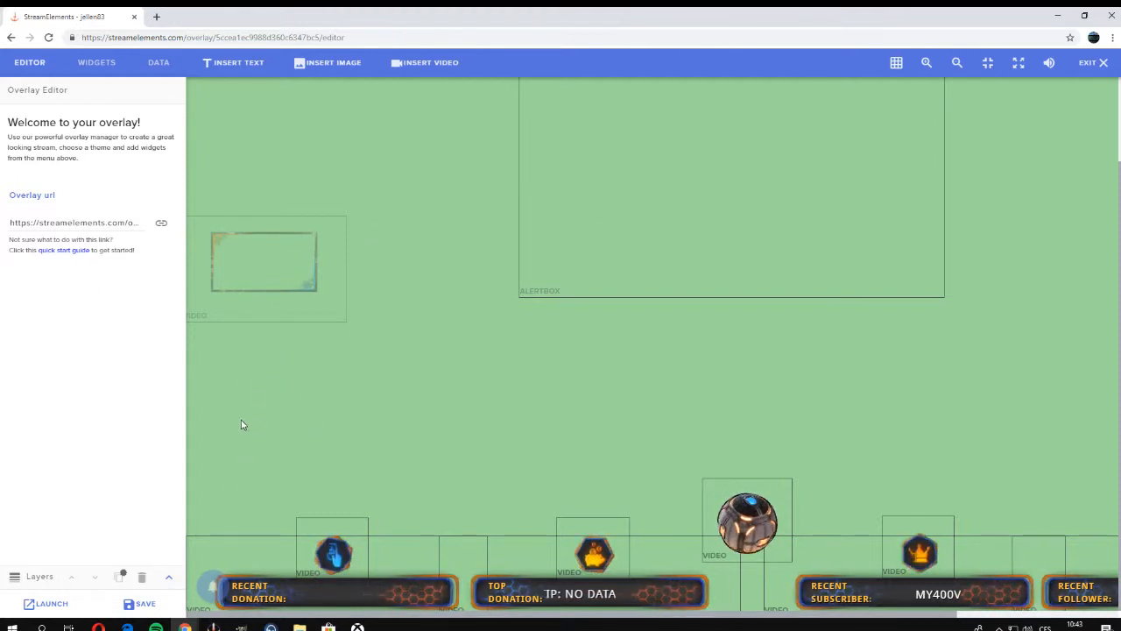
pyautogui.click(145, 605)
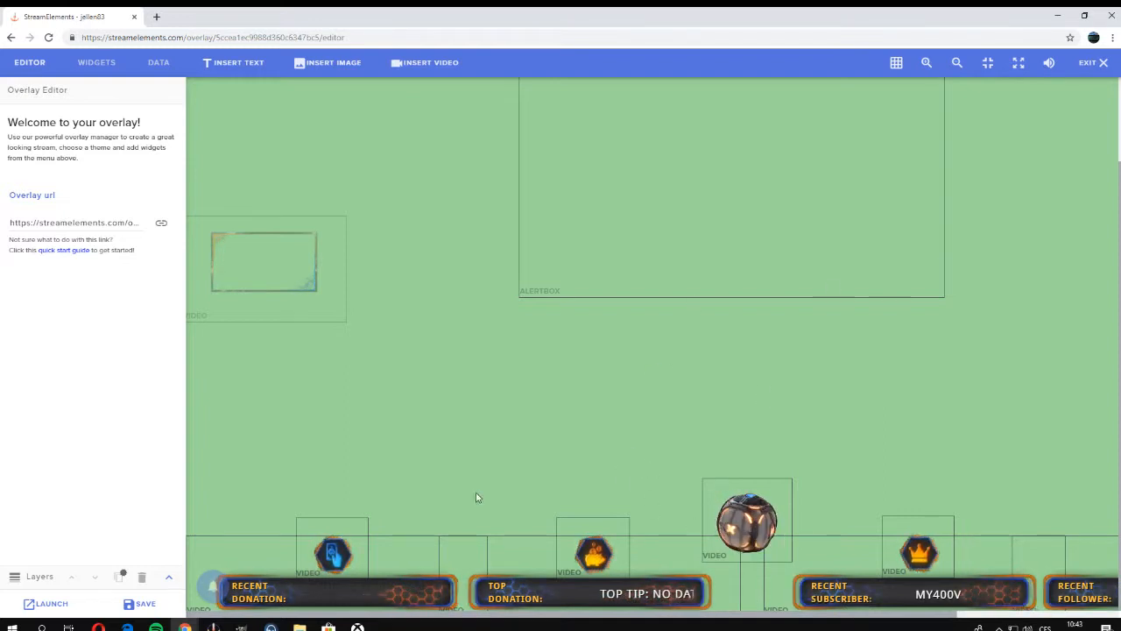
# - Expand the overlay's layer list and look over the canvas from the social banners to the donation bars
pyautogui.click(169, 576)
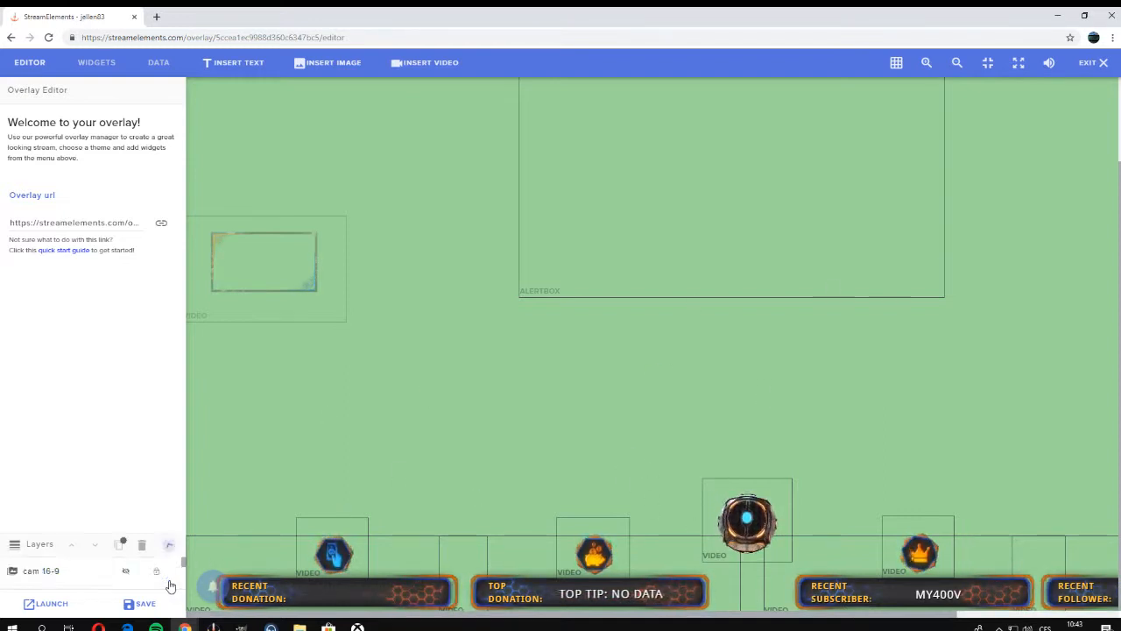
pyautogui.scroll(1, 676, 418)
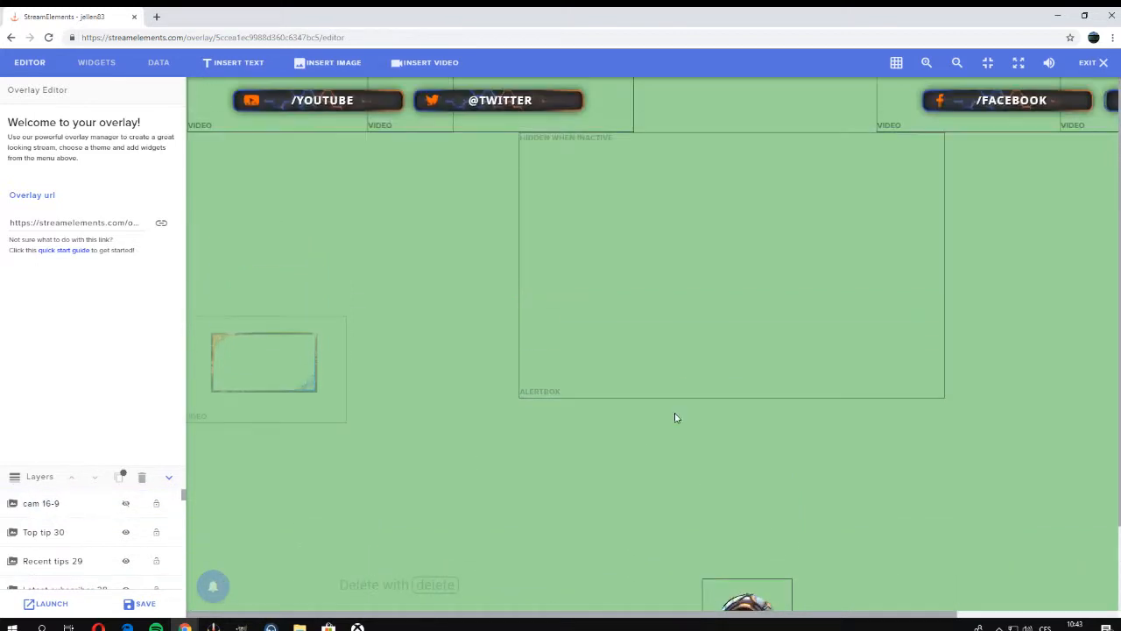
pyautogui.scroll(-1, 676, 418)
pyautogui.scroll(1, 674, 421)
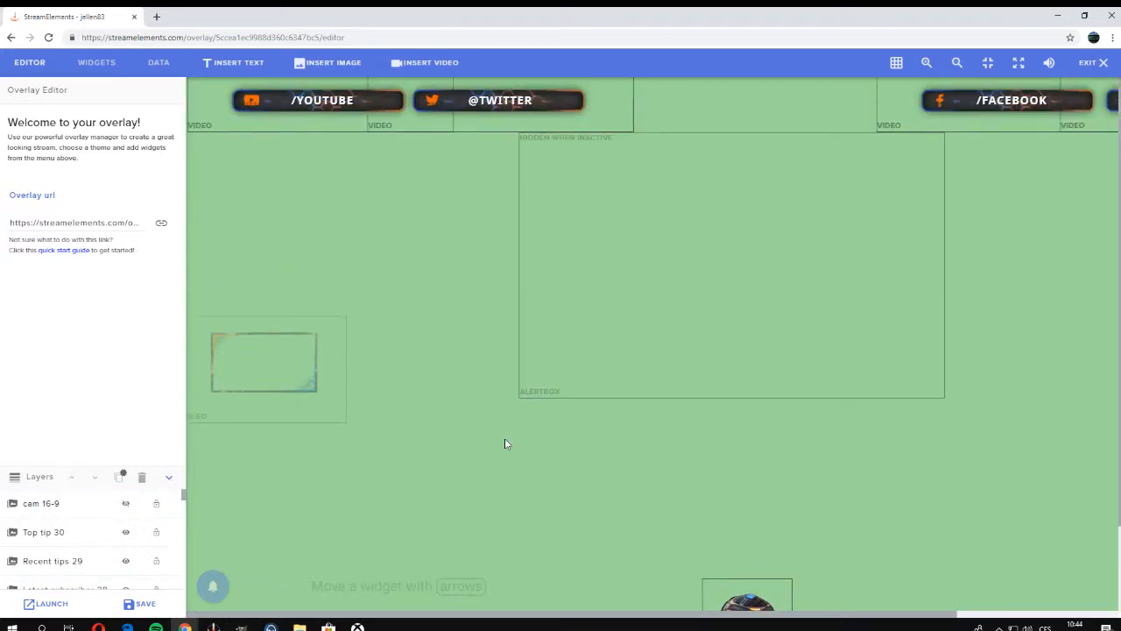
pyautogui.click(501, 100)
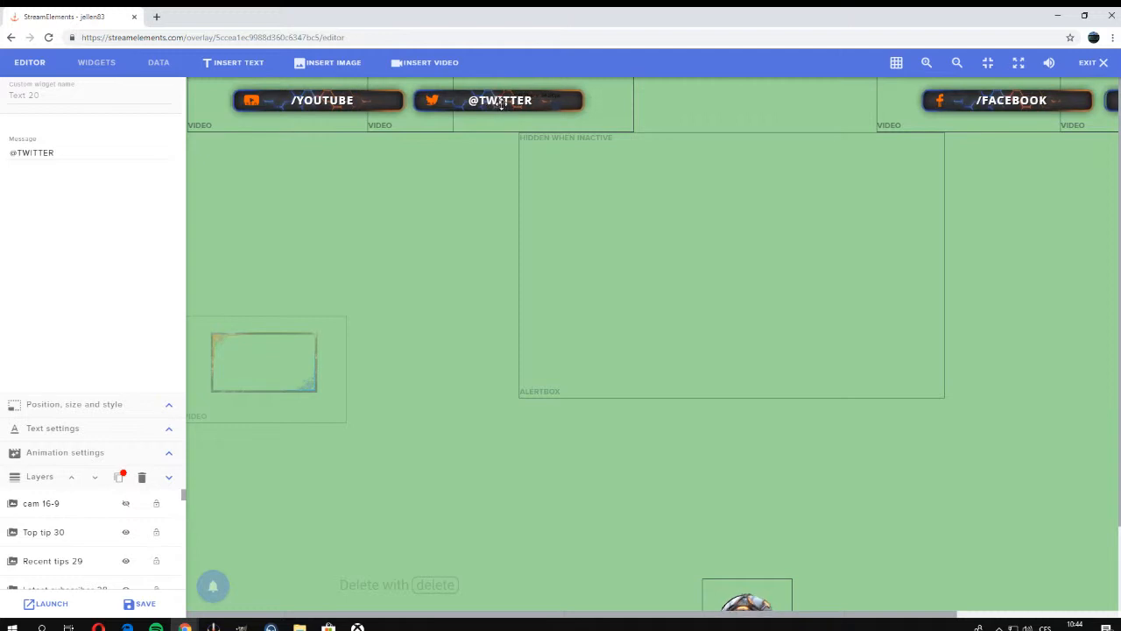
pyautogui.click(63, 148)
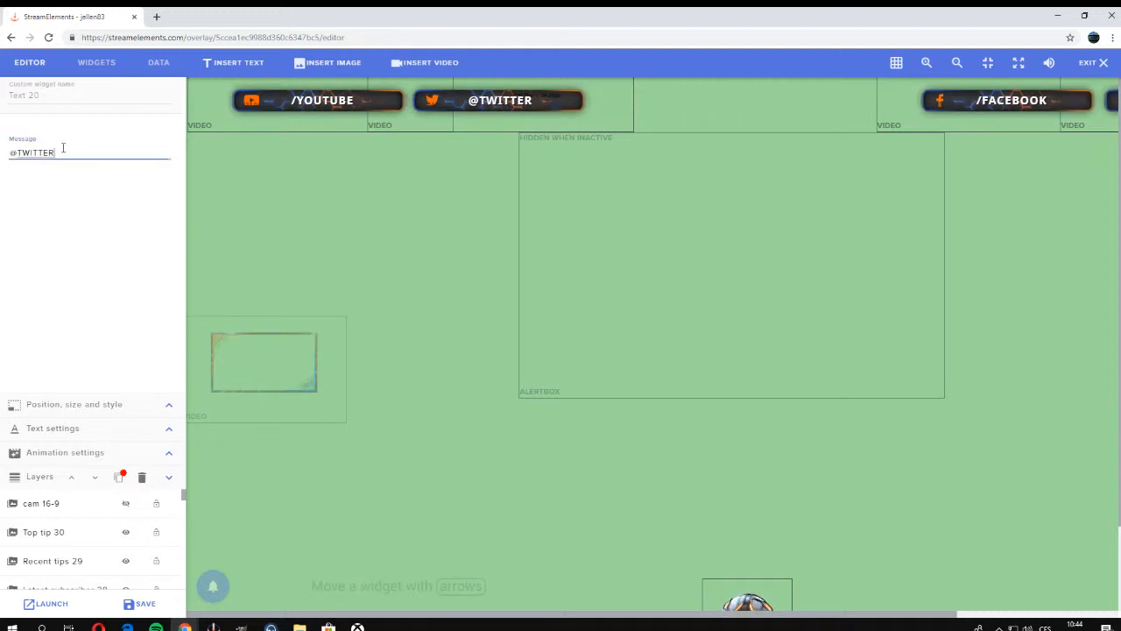
pyautogui.click(169, 434)
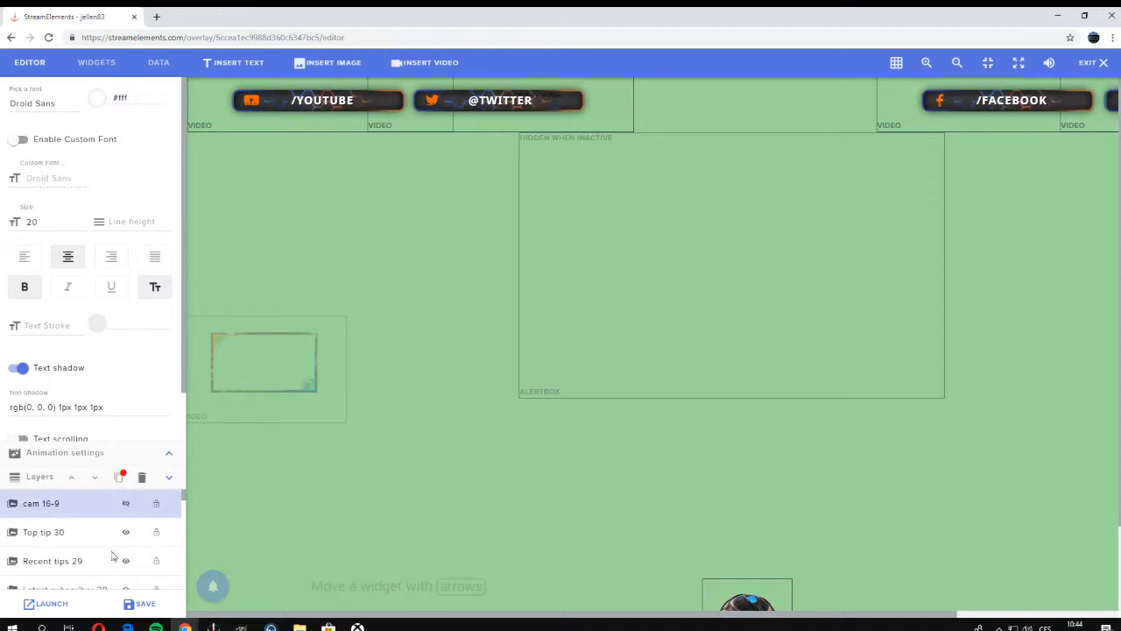
# - Look through the overlay's layers and select the /YOUTUBE text to view its message
pyautogui.scroll(-3, 125, 503)
pyautogui.scroll(3, 76, 514)
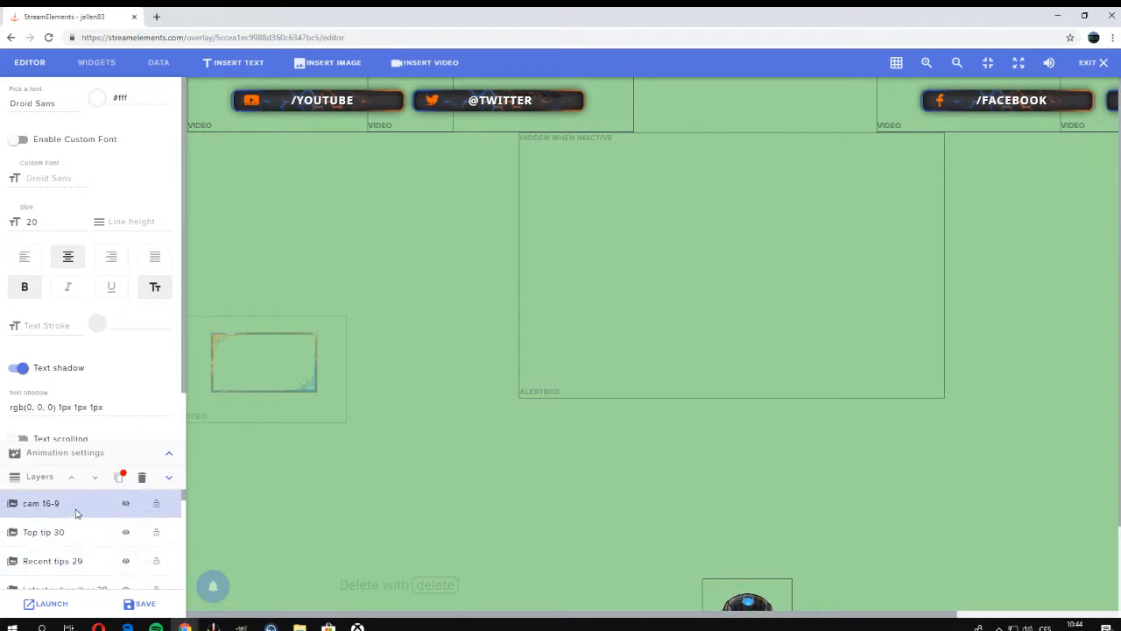
pyautogui.scroll(-5, 72, 526)
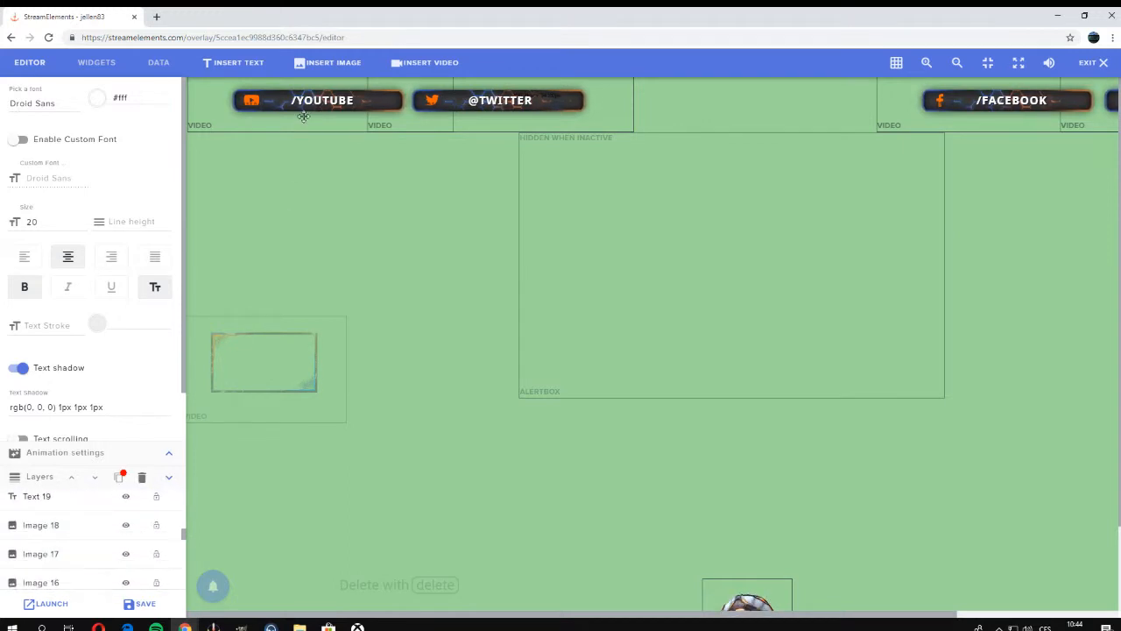
pyautogui.click(340, 102)
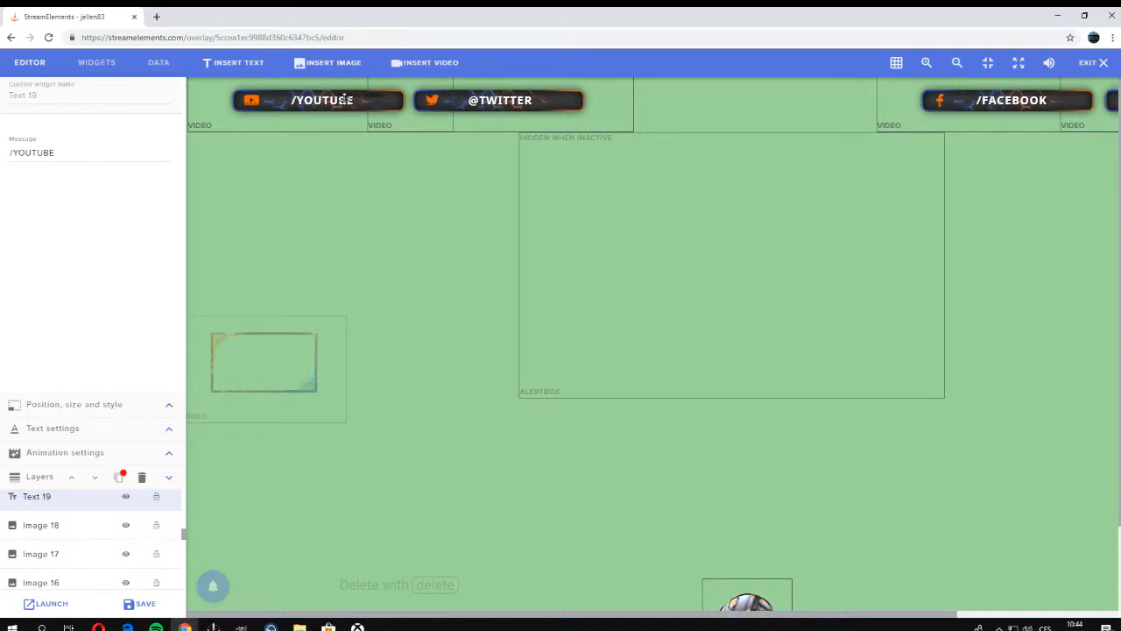
# - Reselect the /YOUTUBE text layer and browse the overlay's layers down to the video layers and back up
pyautogui.rightClick(345, 101)
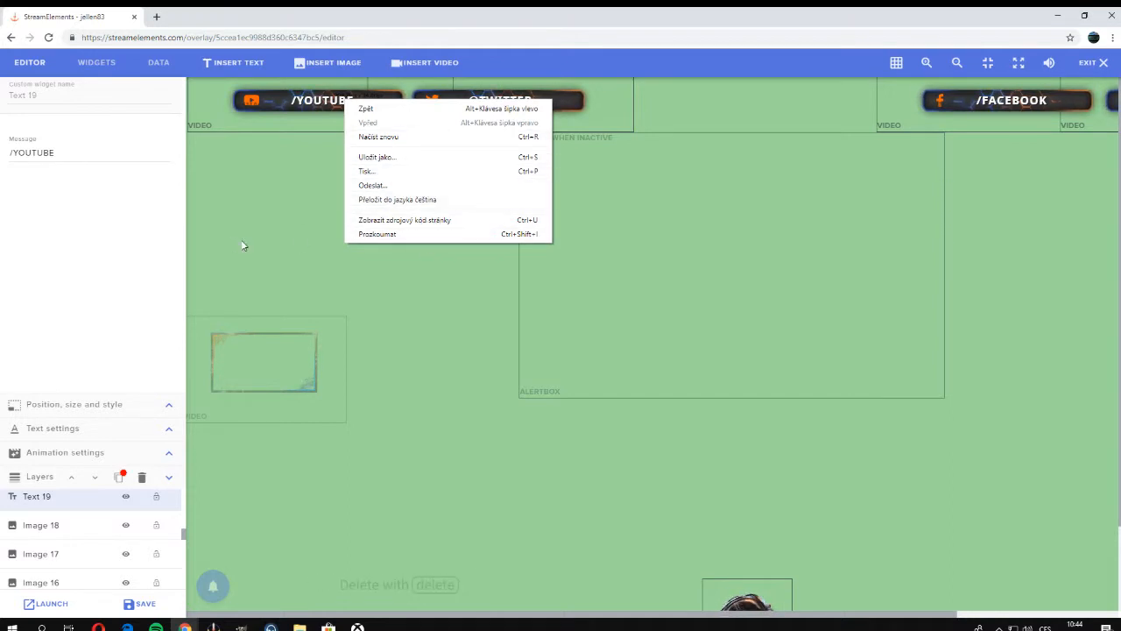
pyautogui.click(298, 201)
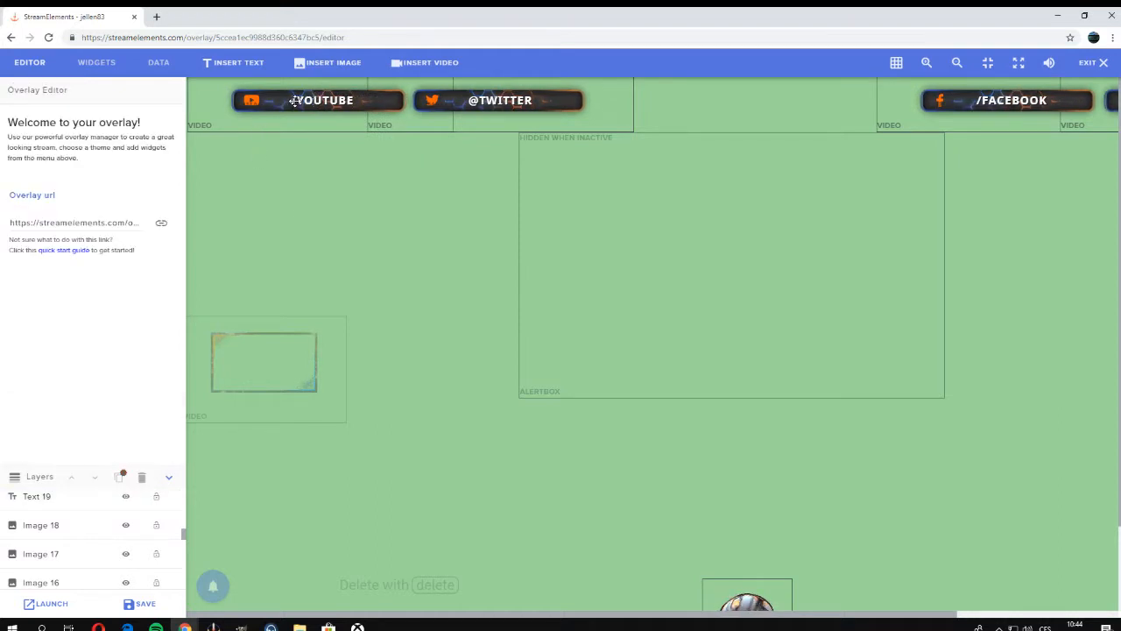
pyautogui.click(94, 501)
pyautogui.scroll(-6, 105, 507)
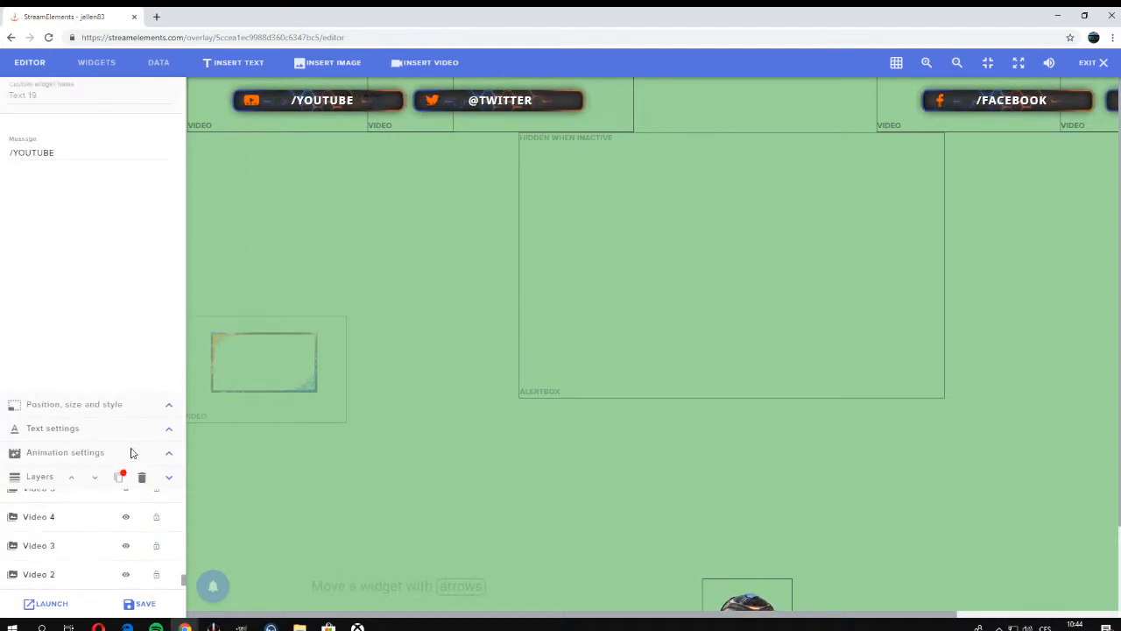
pyautogui.scroll(10, 70, 517)
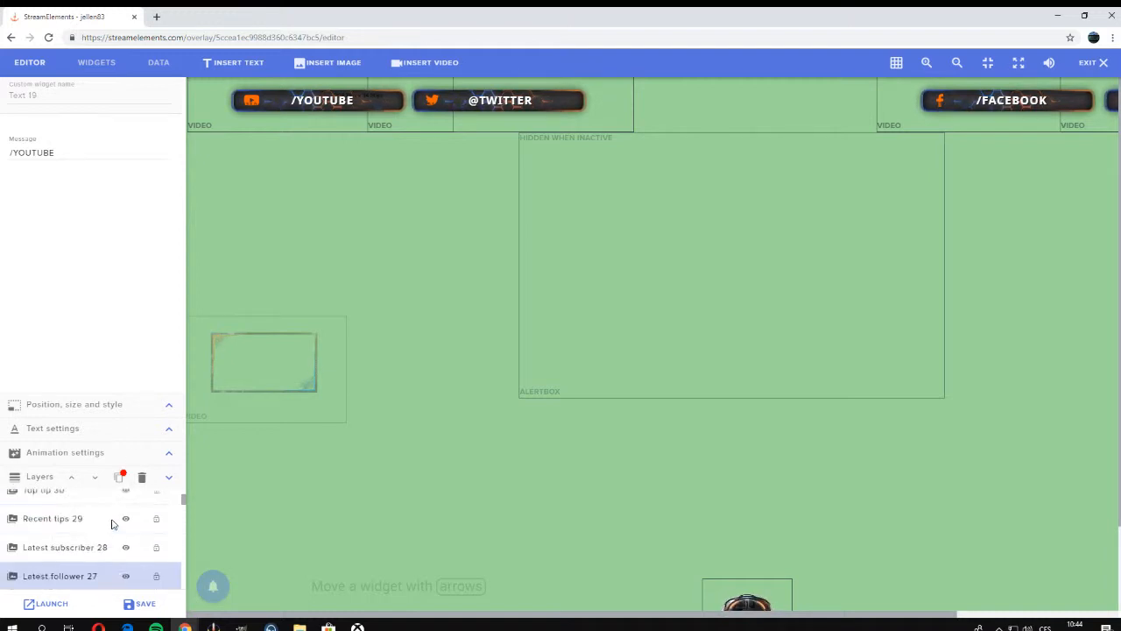
pyautogui.click(119, 476)
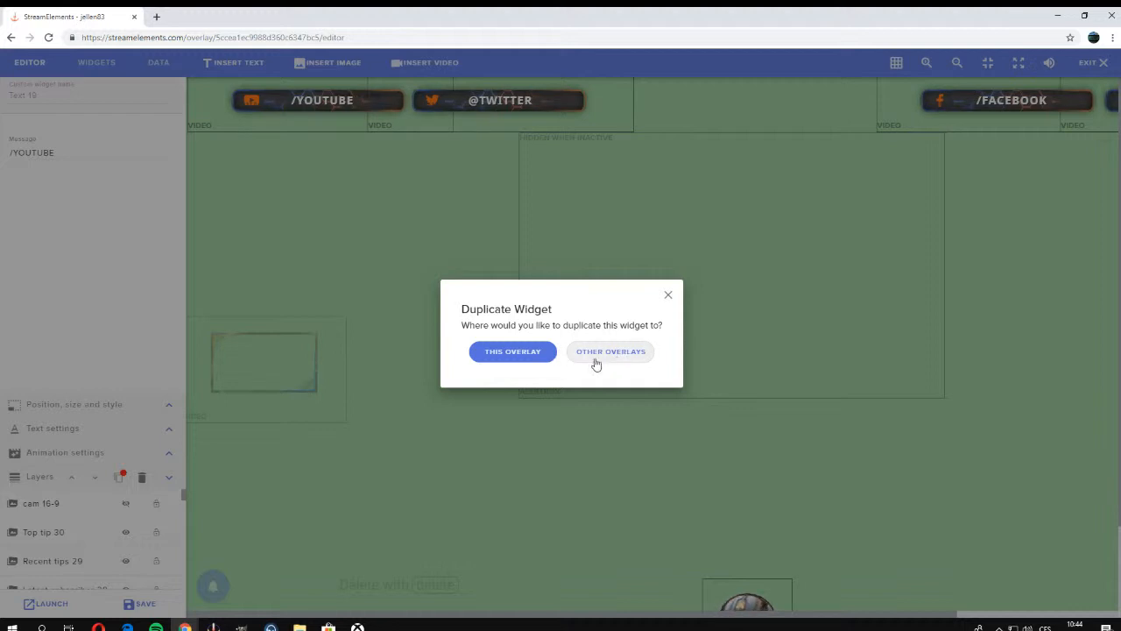
pyautogui.click(669, 295)
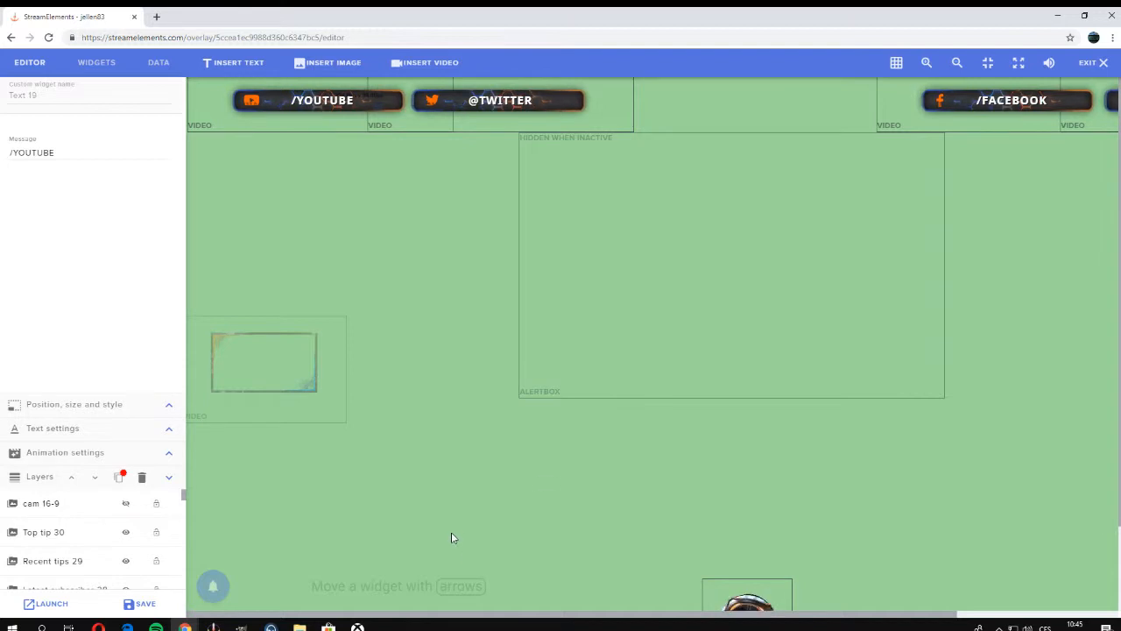
pyautogui.scroll(-2, 690, 566)
pyautogui.scroll(2, 833, 526)
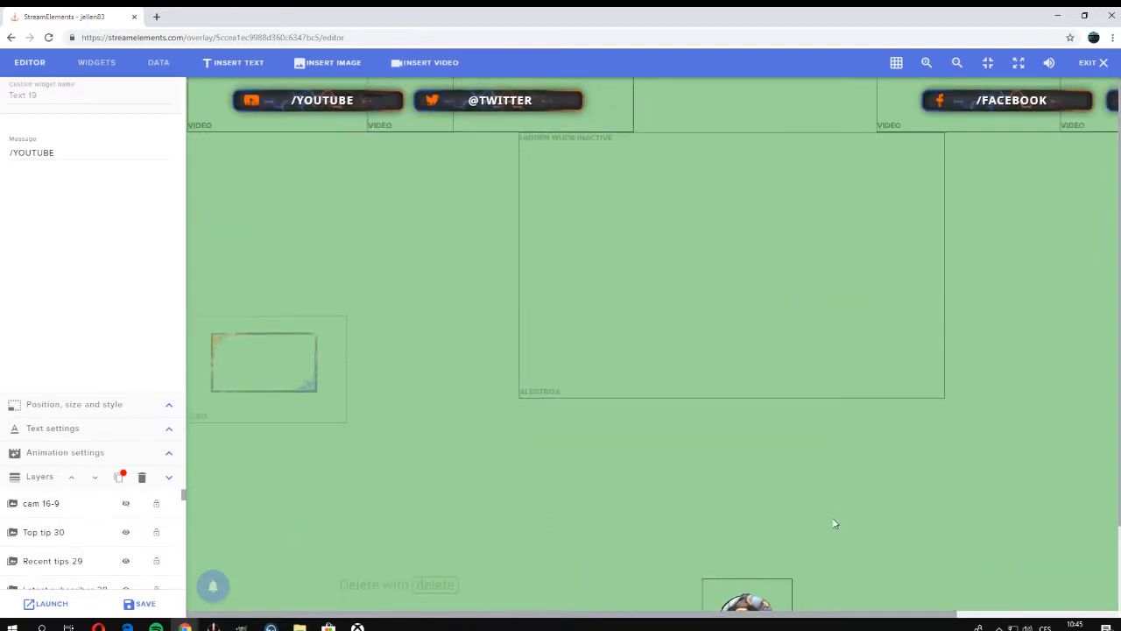
# - Save the overlay and copy its export link for use as a browser source
pyautogui.click(140, 603)
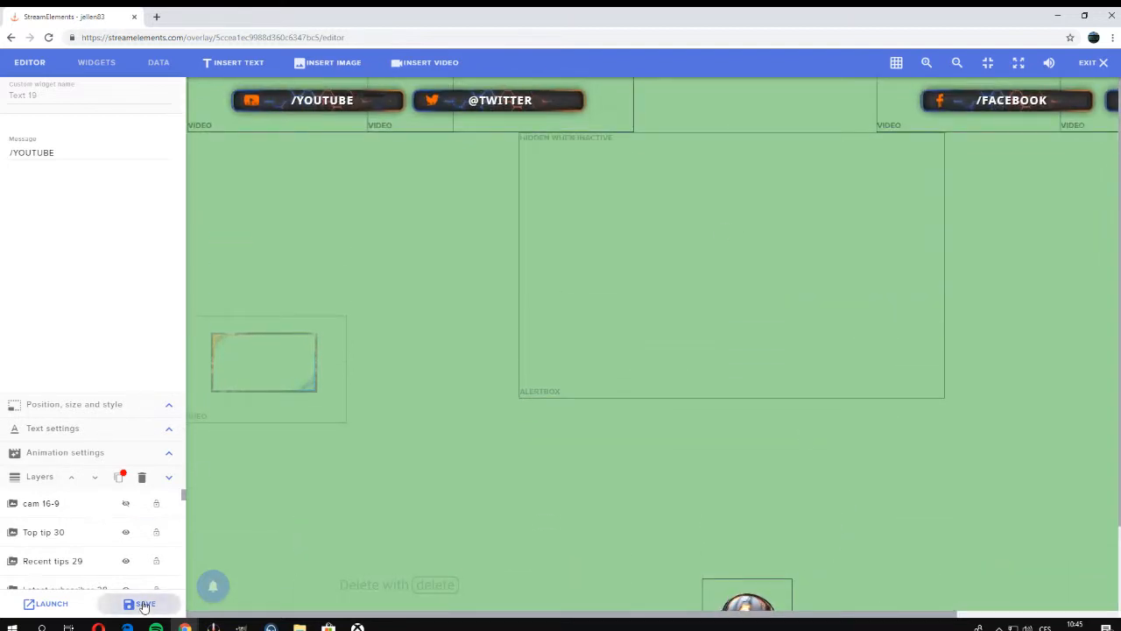
pyautogui.click(30, 604)
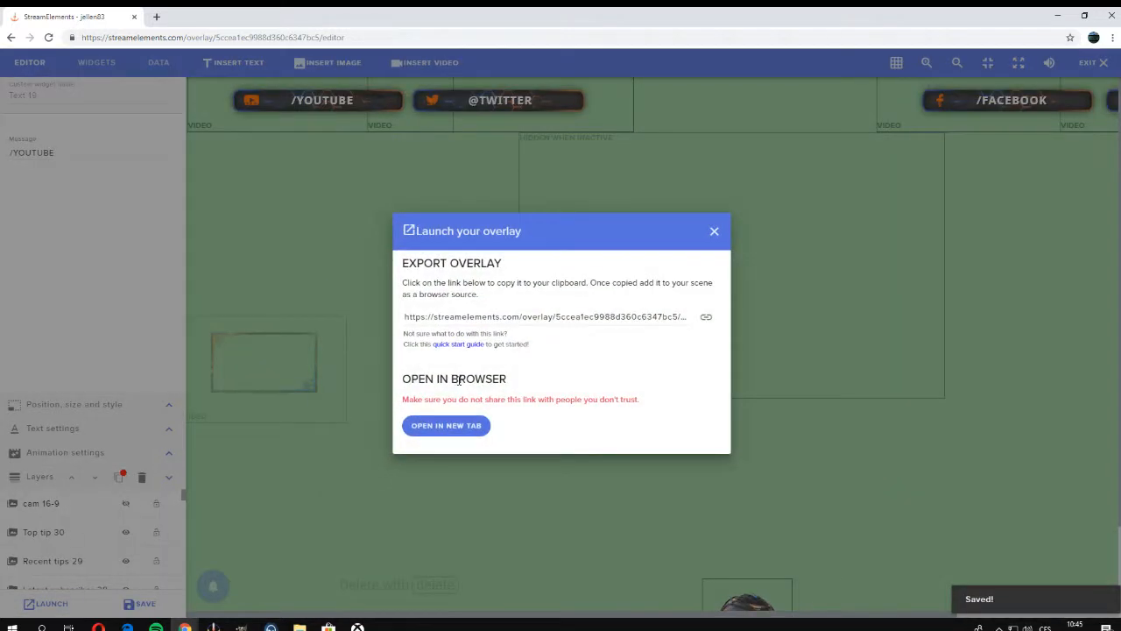
pyautogui.click(703, 319)
pyautogui.click(705, 318)
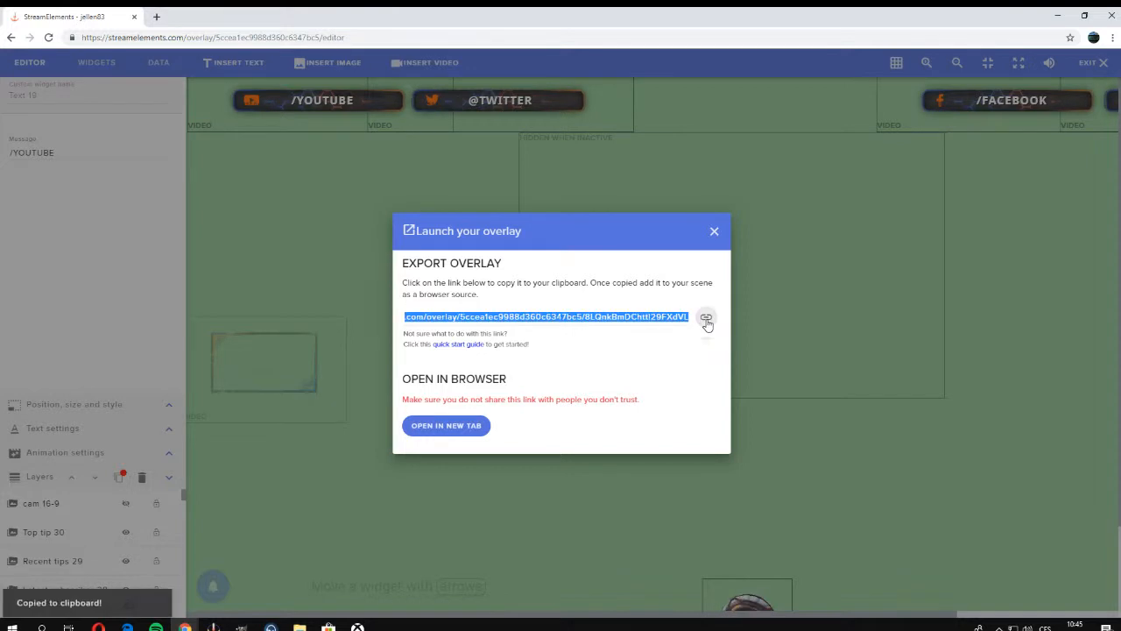
pyautogui.click(714, 233)
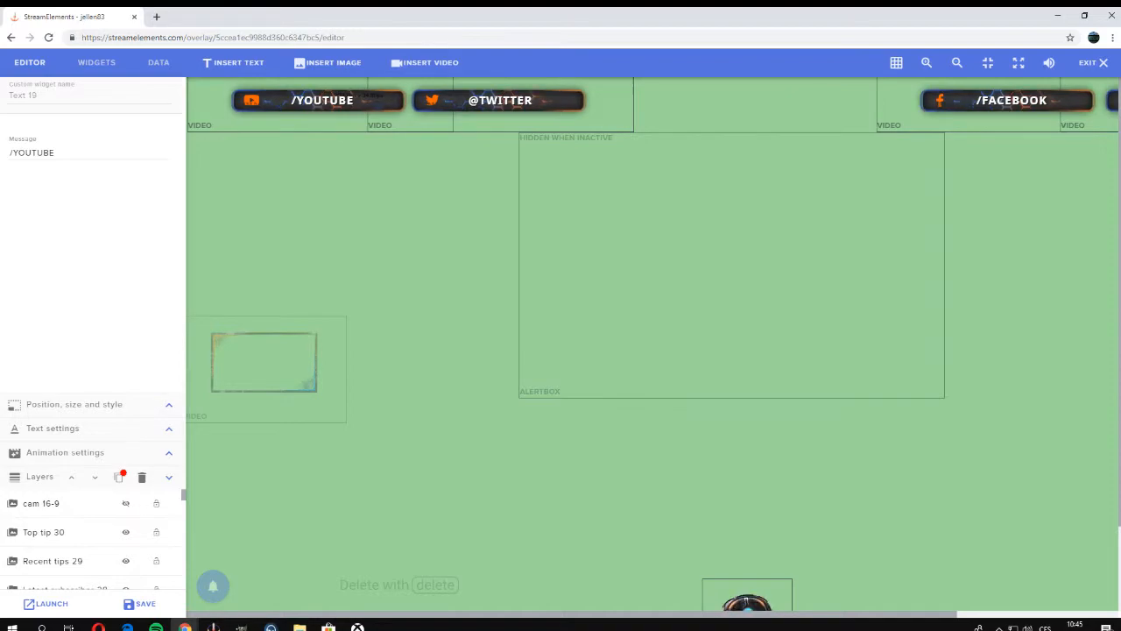
# - Switch to OBS, maximise its window, and add a browser source named SEOTEST that loads the copied overlay URL
pyautogui.moveTo(0, 125); pyautogui.dragTo(386, 92)
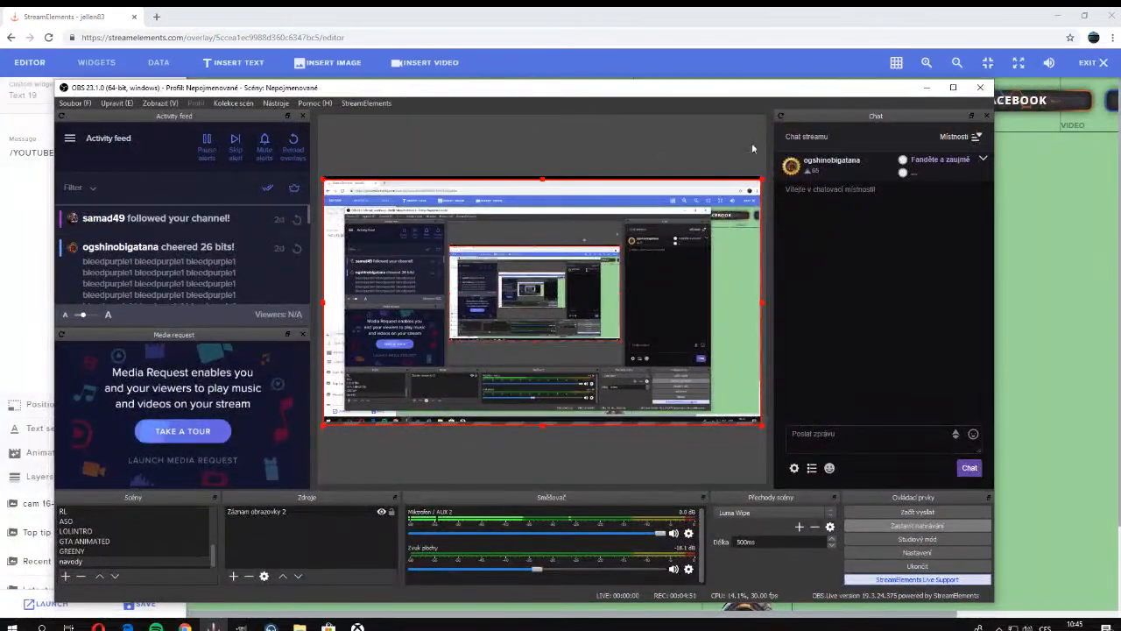
pyautogui.click(953, 87)
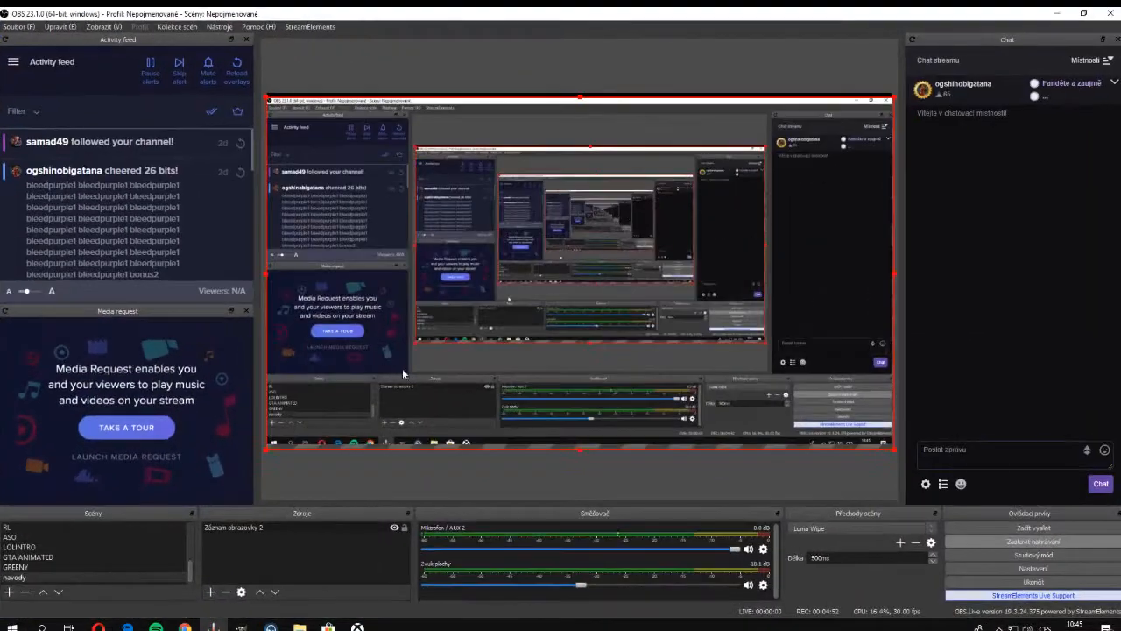
pyautogui.click(211, 593)
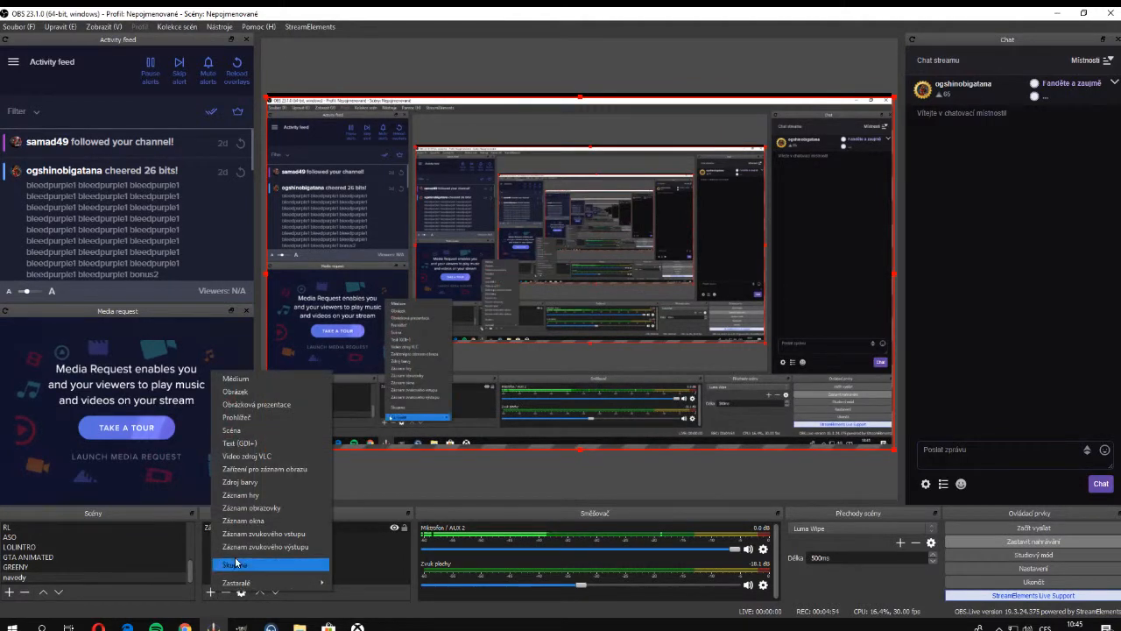
pyautogui.click(275, 417)
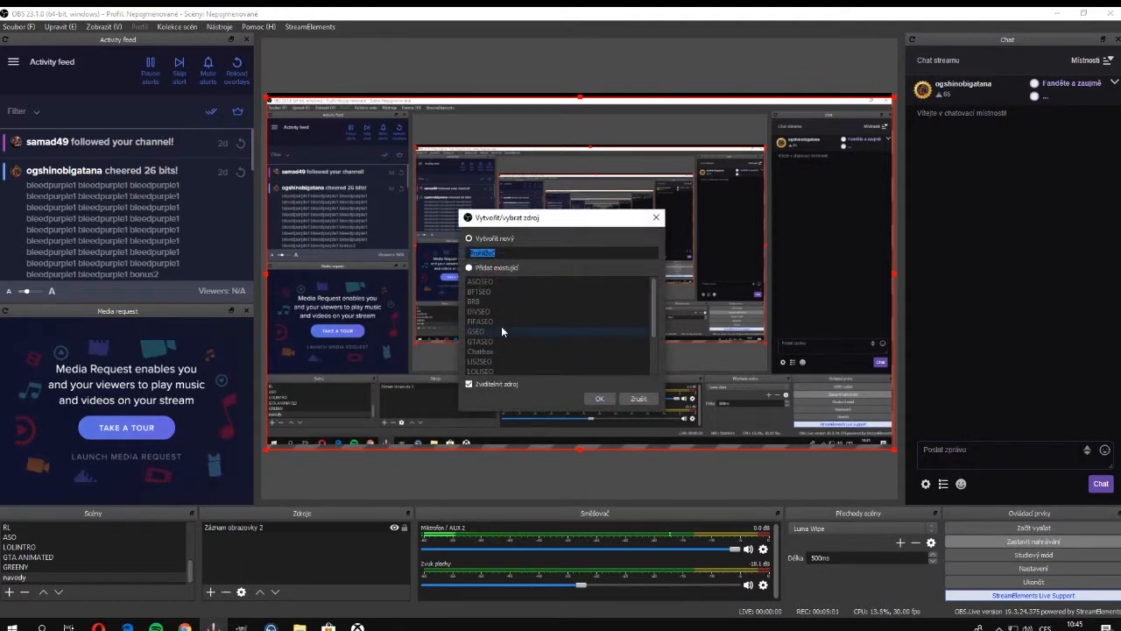
pyautogui.write('SEO')
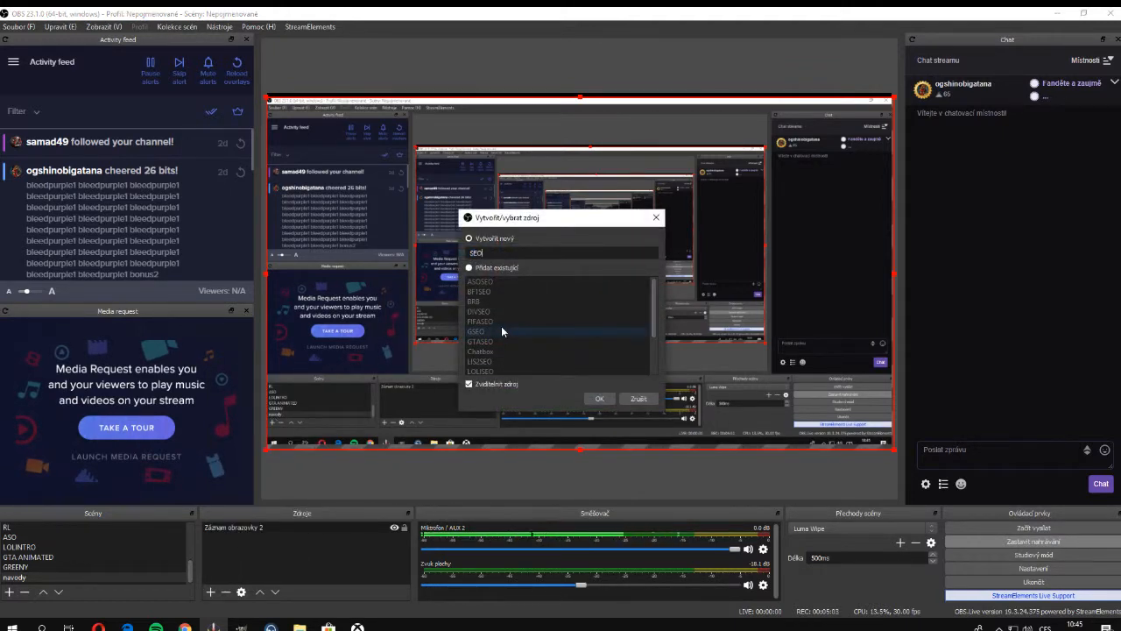
pyautogui.write('TEST')
pyautogui.press('Return')
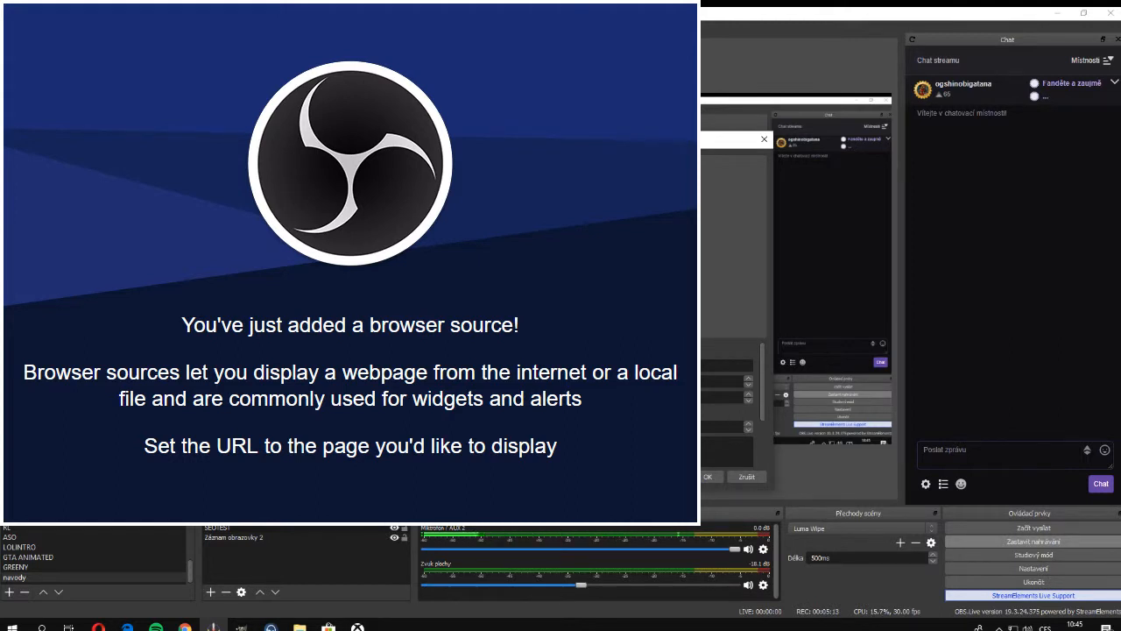
pyautogui.press('Return')
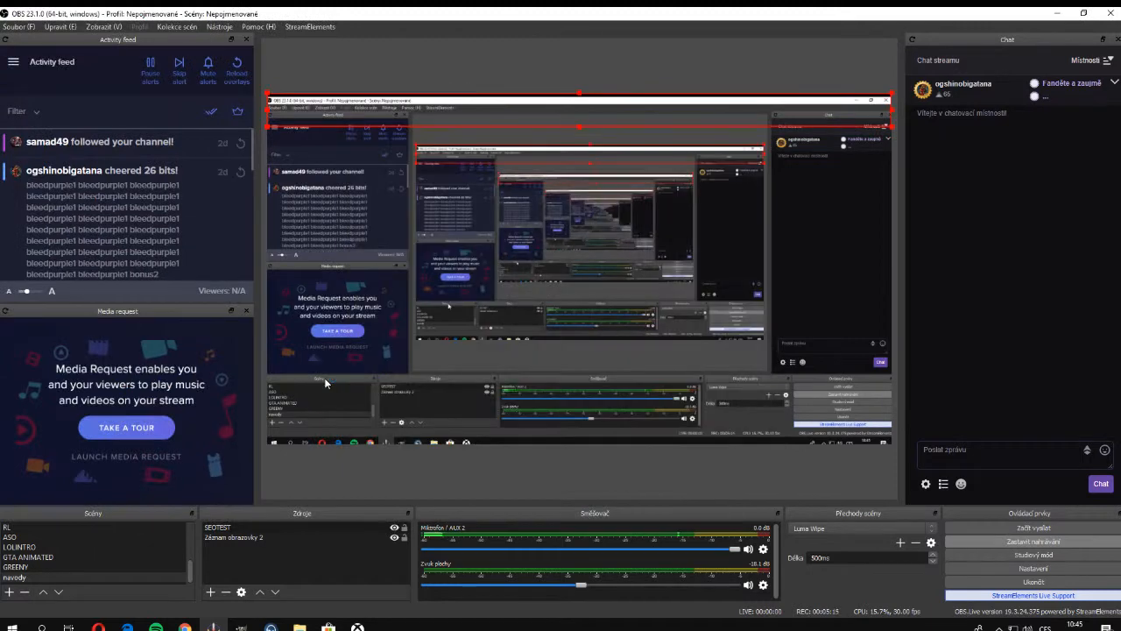
# - Set the SEOTEST source's height to 720 and have the source shut down when it is not visible
pyautogui.doubleClick(260, 528)
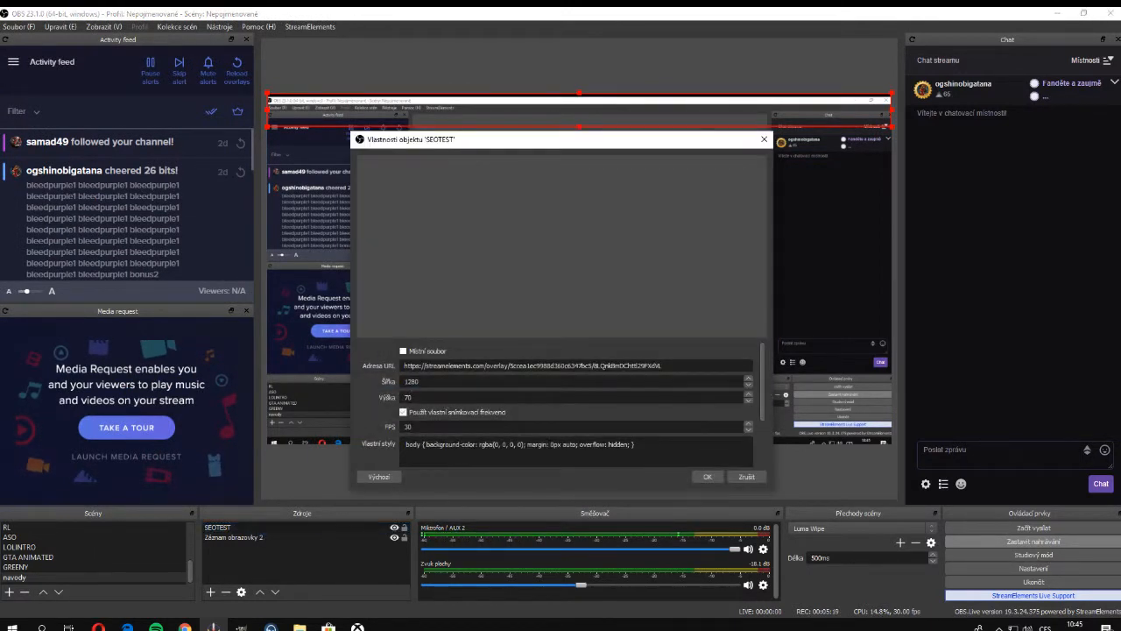
pyautogui.write('720')
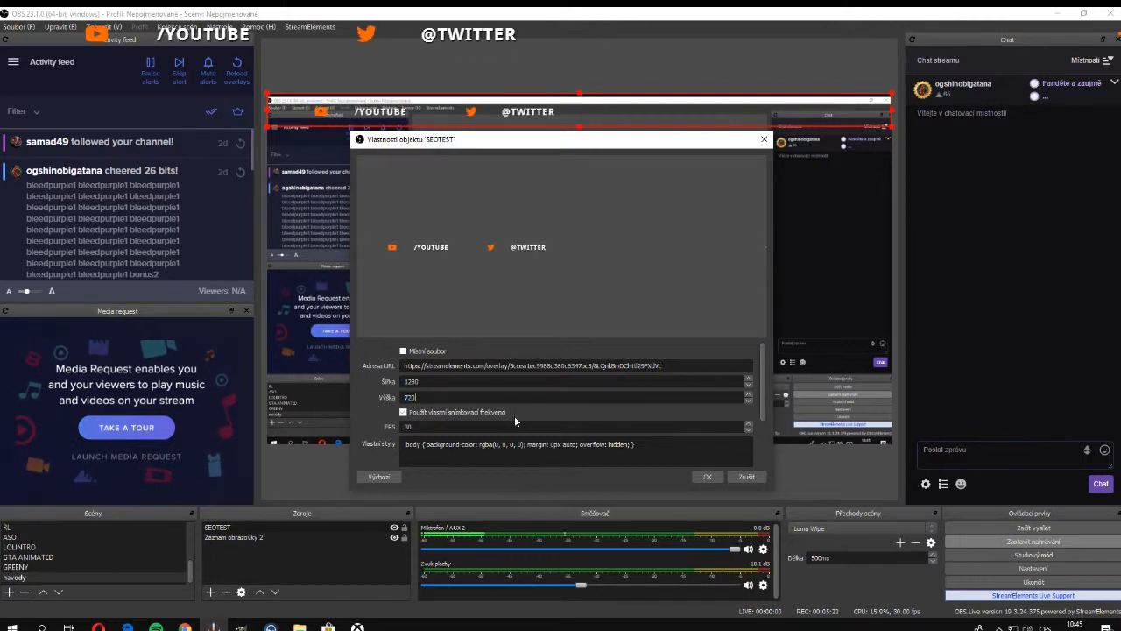
pyautogui.scroll(-2, 514, 415)
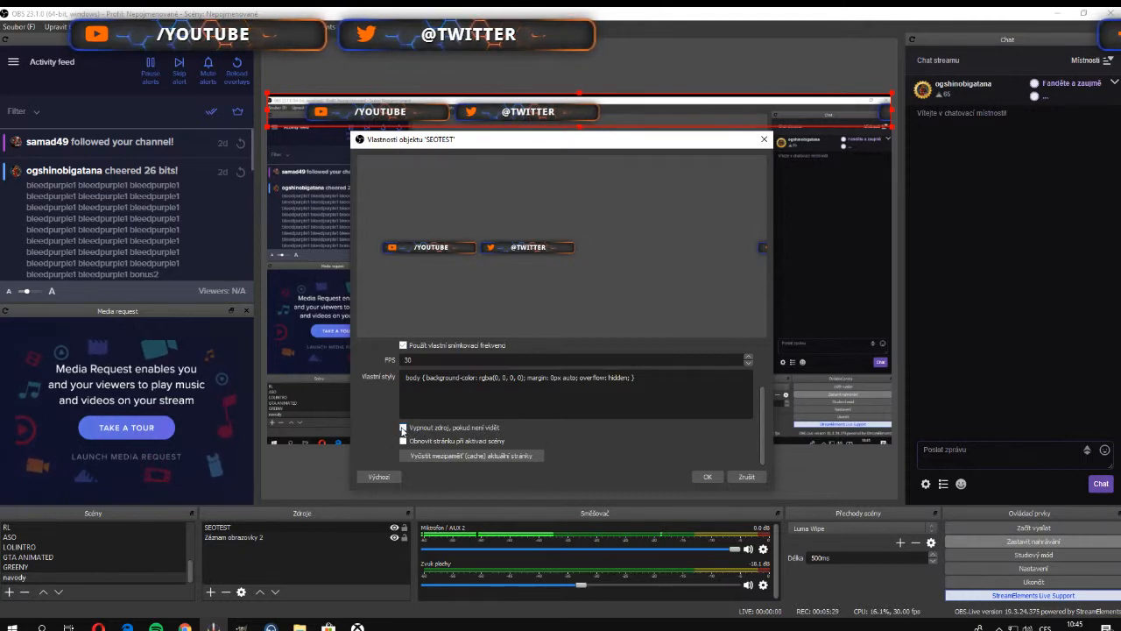
pyautogui.click(404, 428)
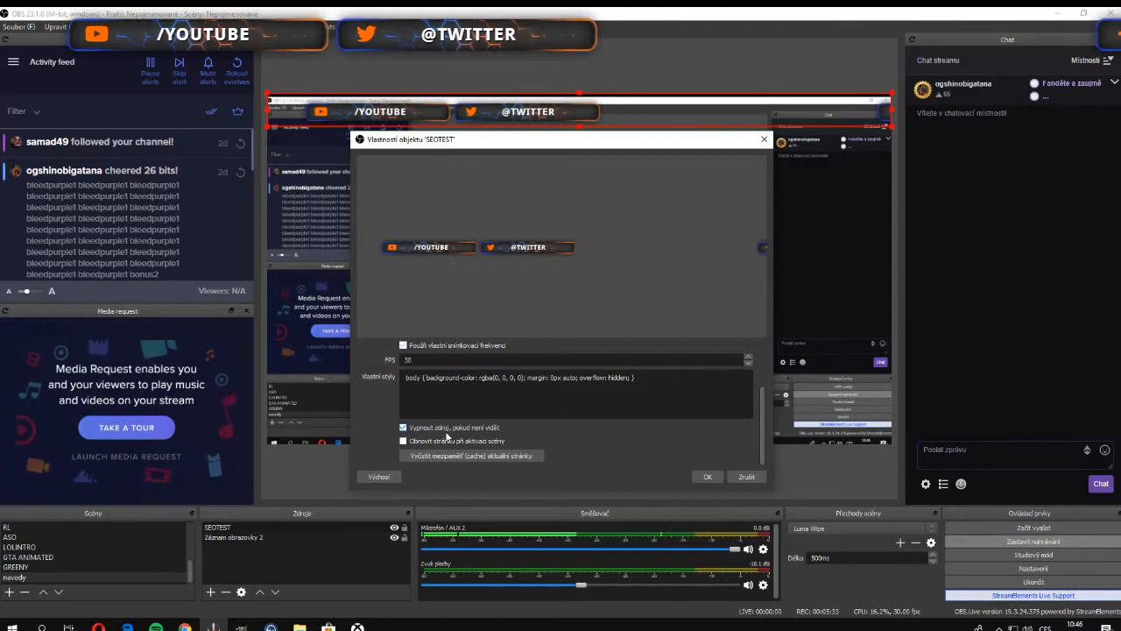
pyautogui.click(708, 476)
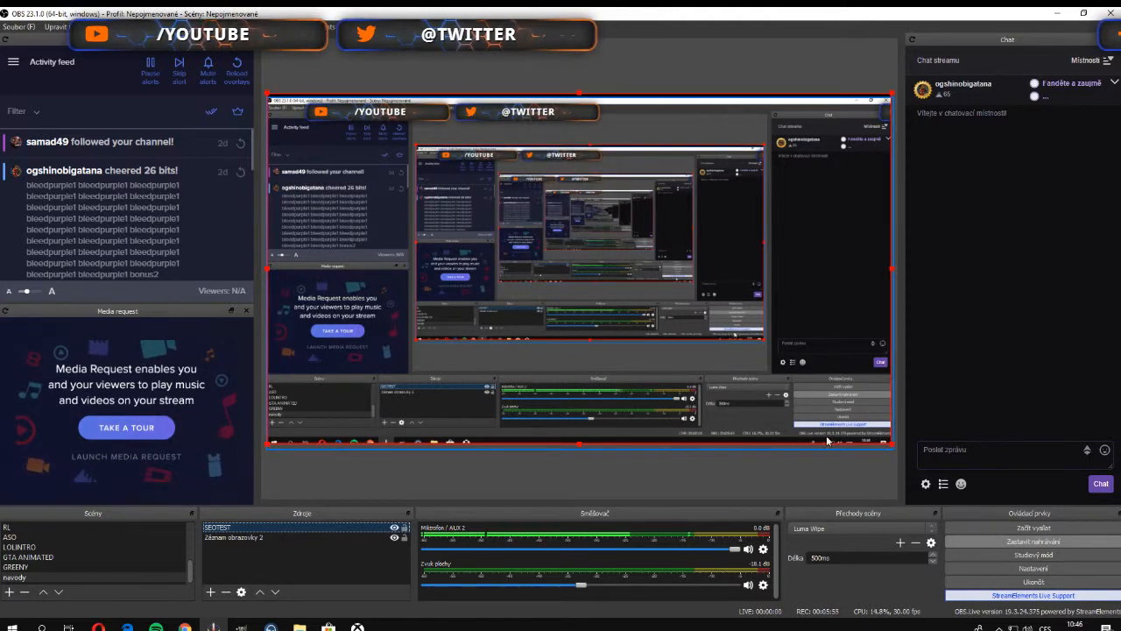
# - Return to the StreamElements overlay editor, select the cam 16-9 layer, and look through the layer list
pyautogui.moveTo(551, 13); pyautogui.dragTo(49, 101)
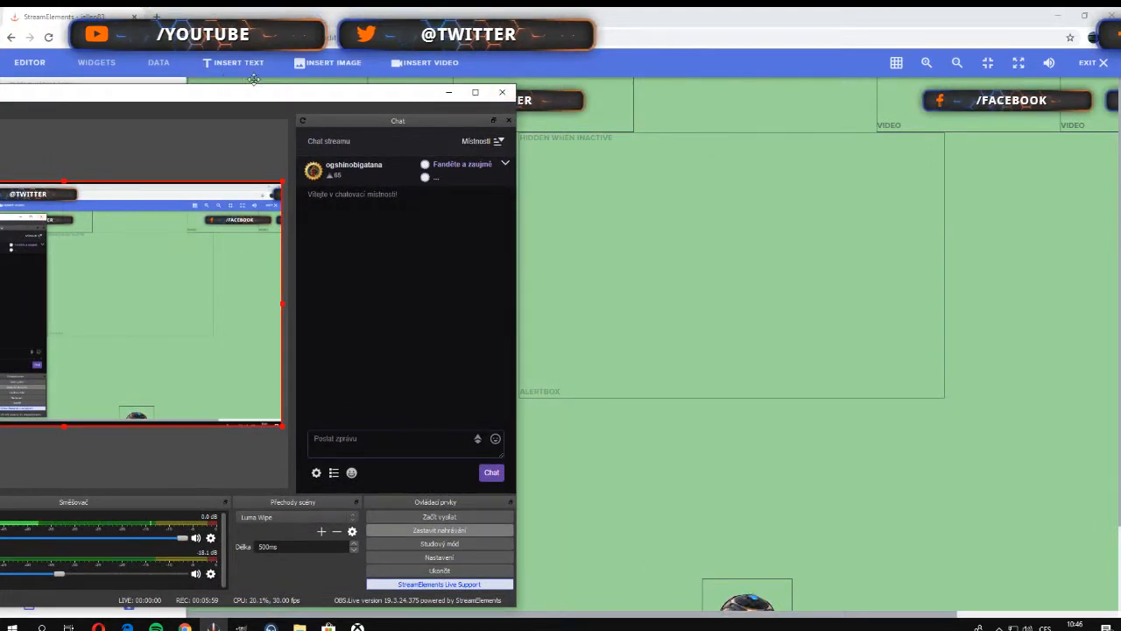
pyautogui.moveTo(364, 96); pyautogui.dragTo(0, 130)
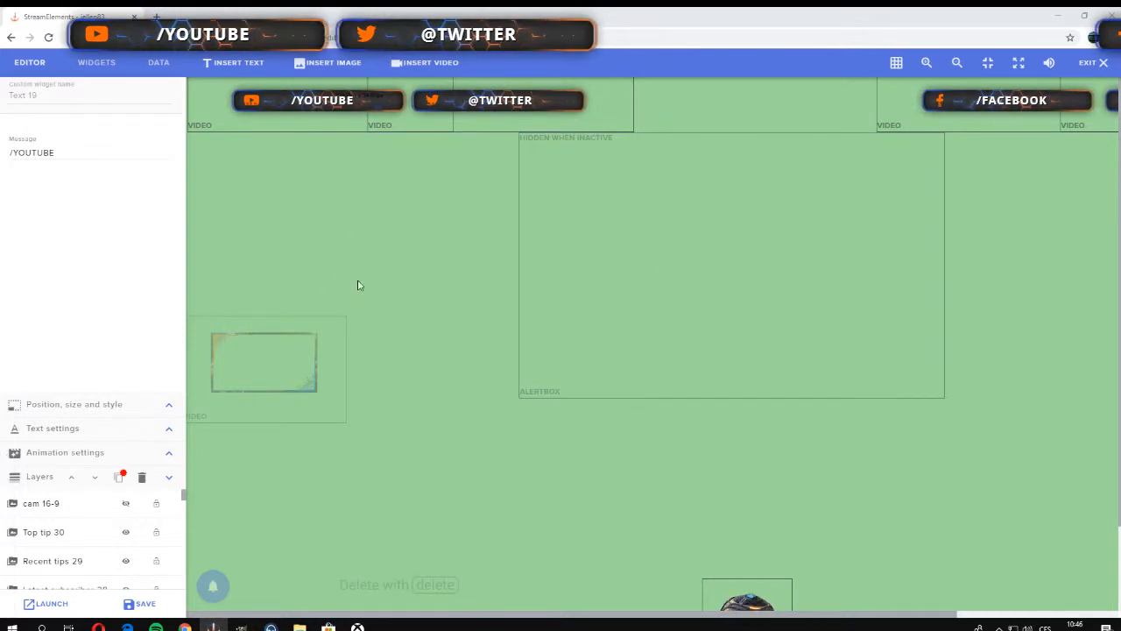
pyautogui.click(329, 373)
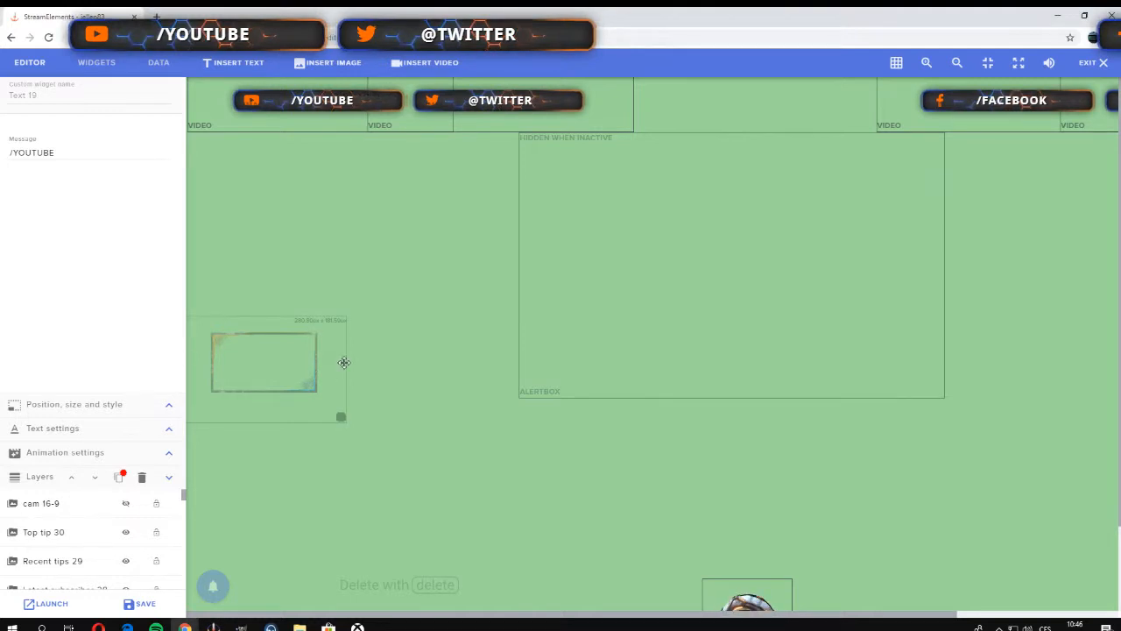
pyautogui.click(80, 505)
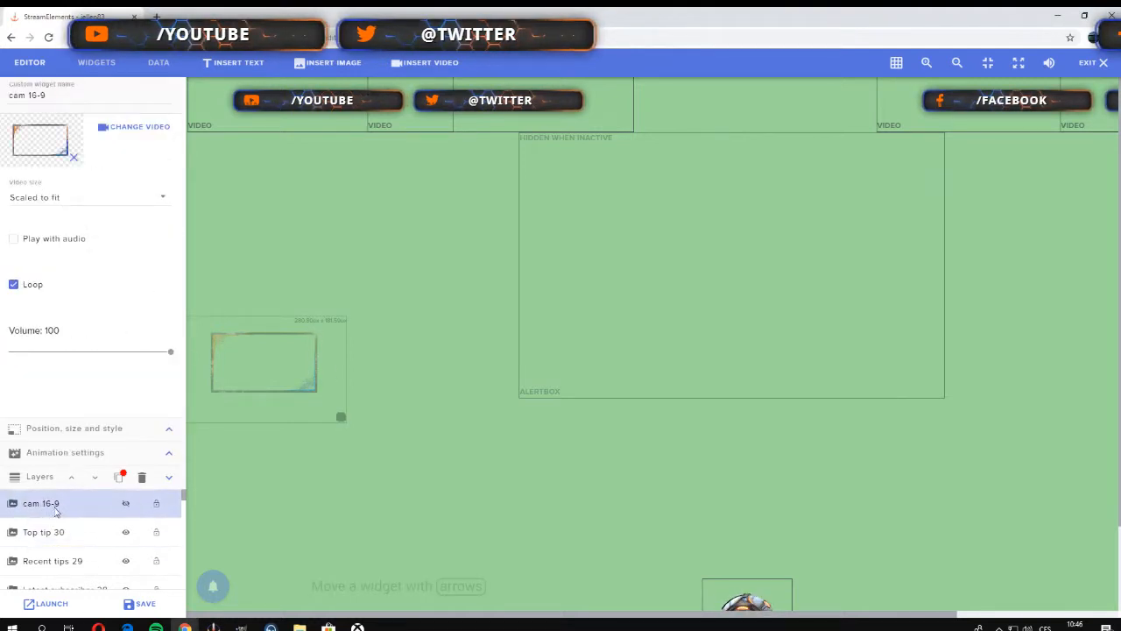
pyautogui.scroll(-5, 42, 520)
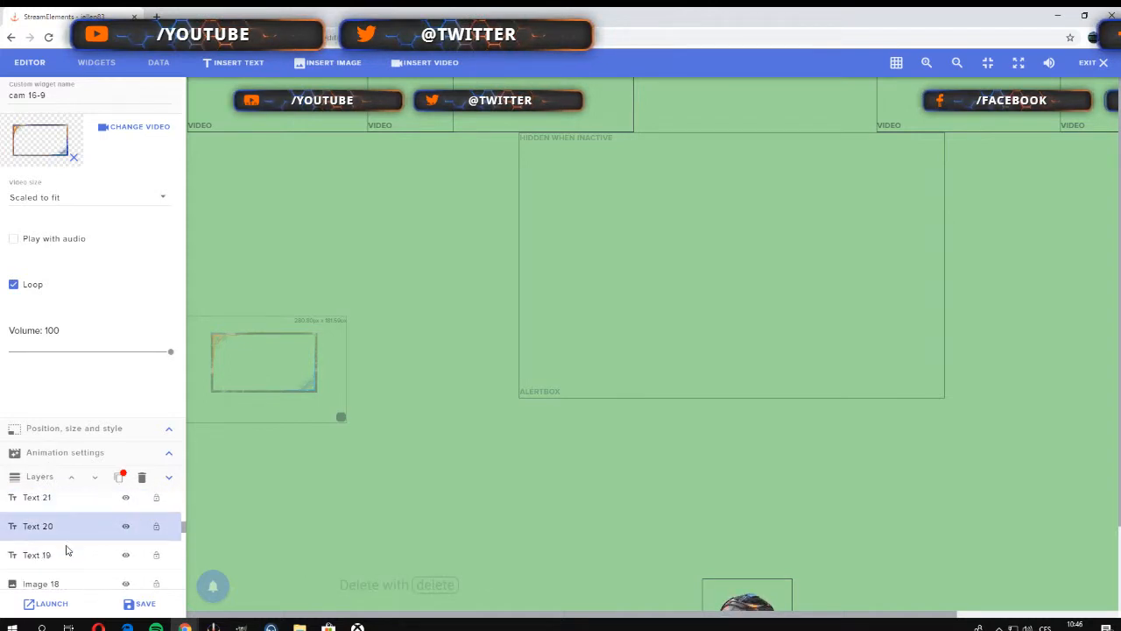
pyautogui.scroll(-4, 70, 524)
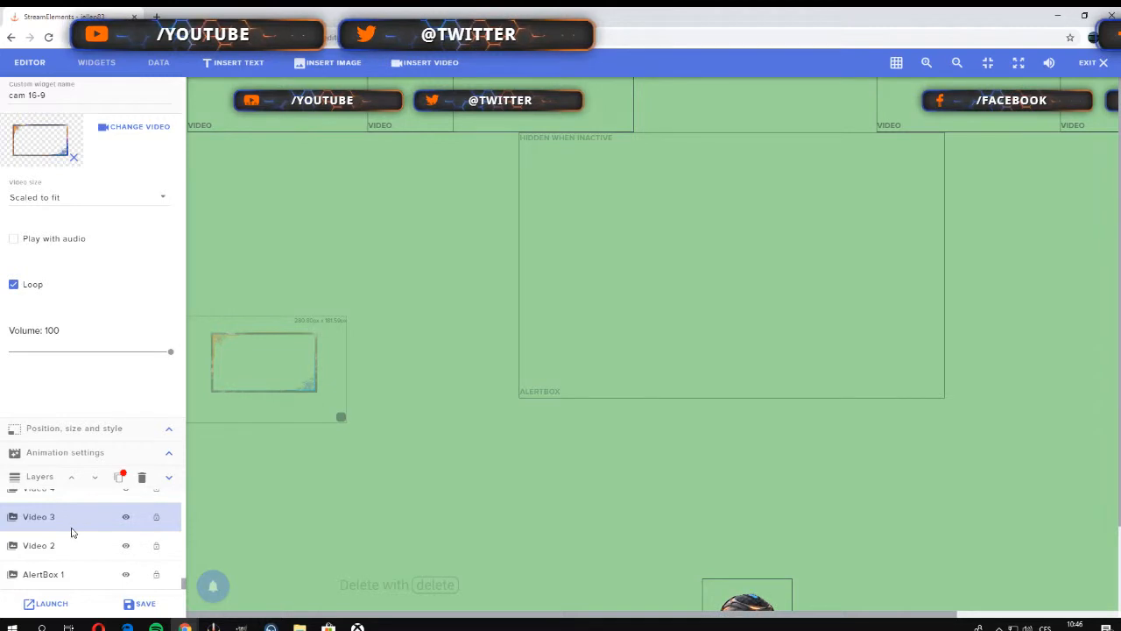
pyautogui.scroll(10, 66, 530)
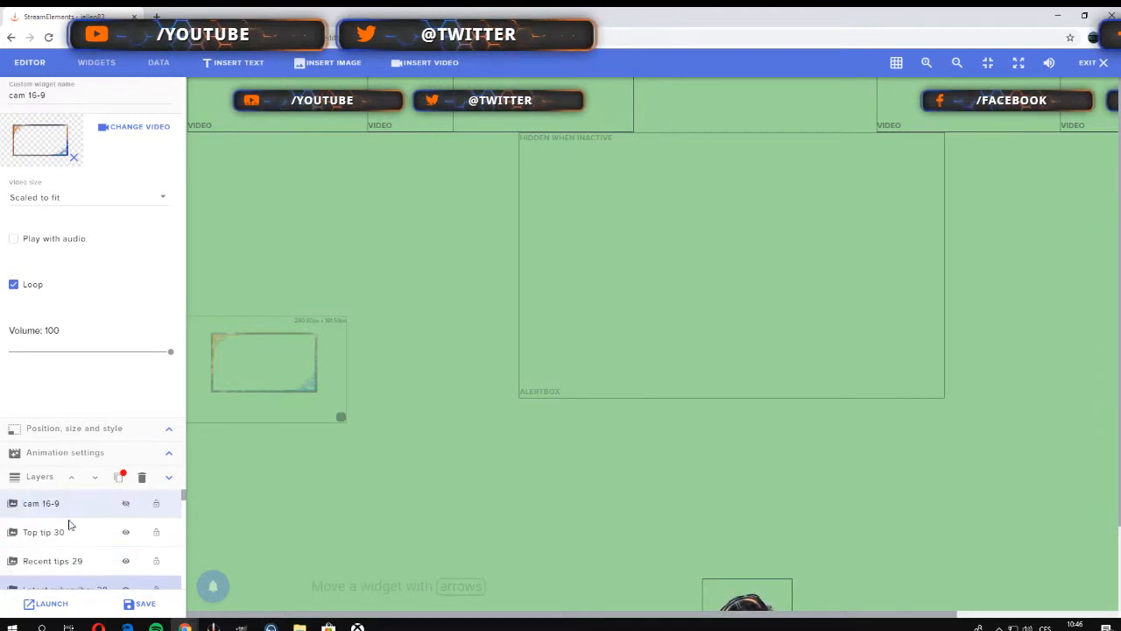
# - Try toggling the cam 16-9 layer's visibility and leave the camera frame shown
pyautogui.click(125, 505)
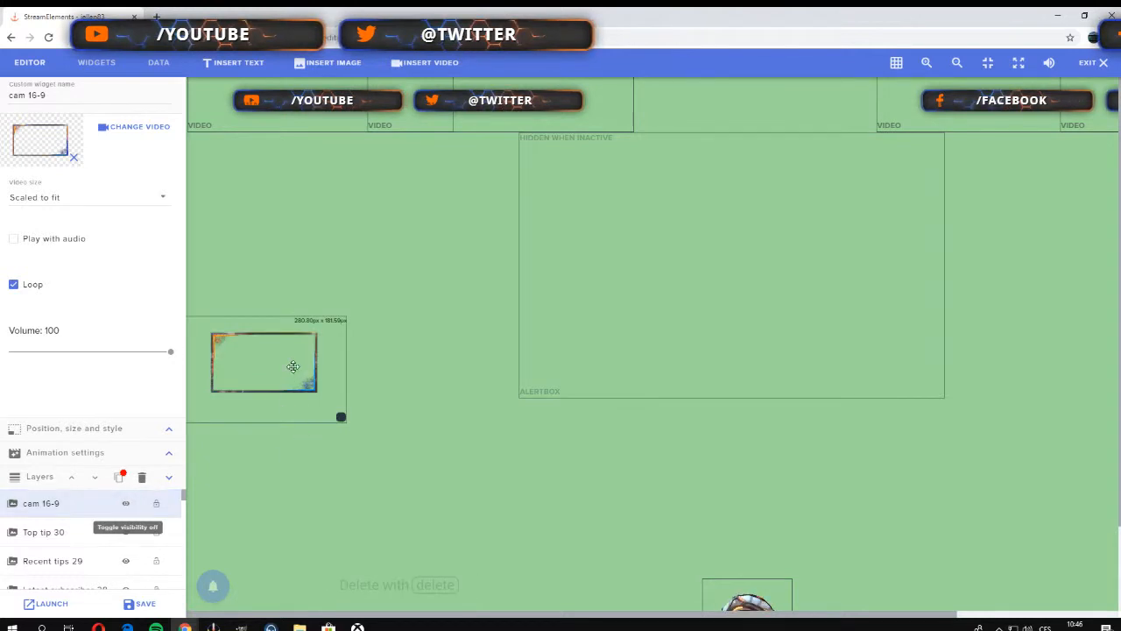
pyautogui.click(125, 508)
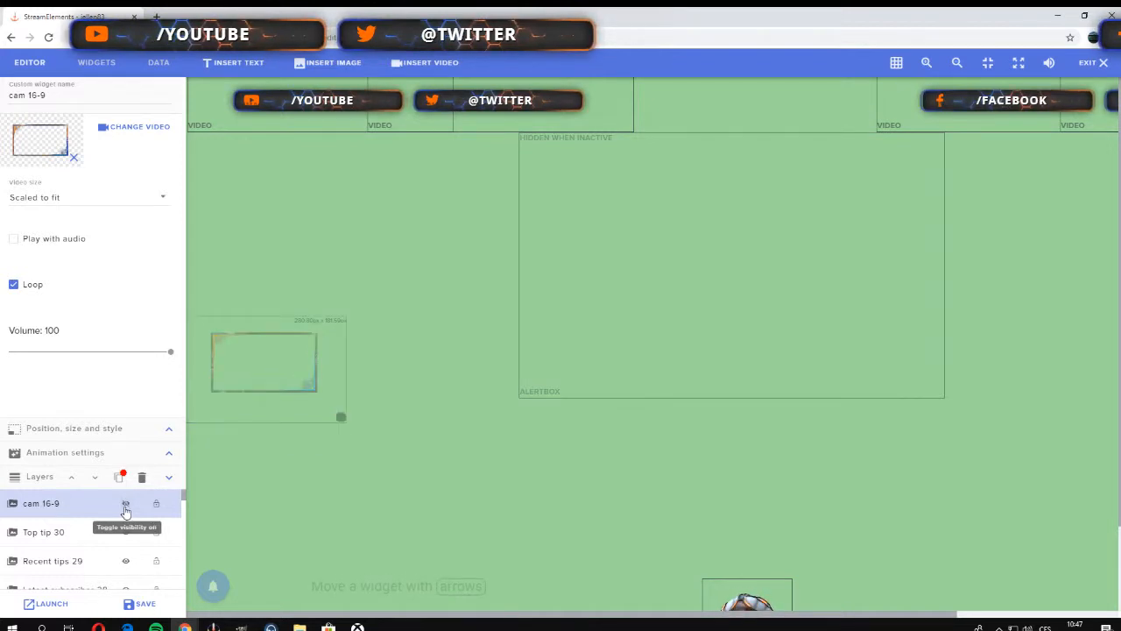
pyautogui.click(125, 509)
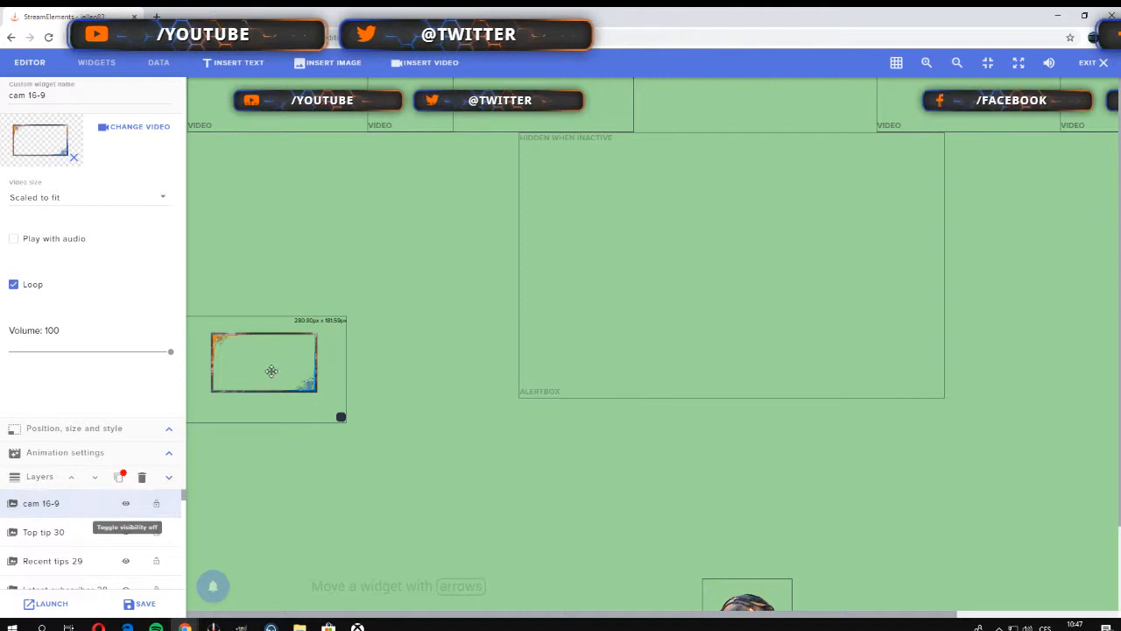
# - Shift the camera frame slightly right and down on the canvas, and move the alert box to the left
pyautogui.moveTo(272, 370); pyautogui.dragTo(298, 376)
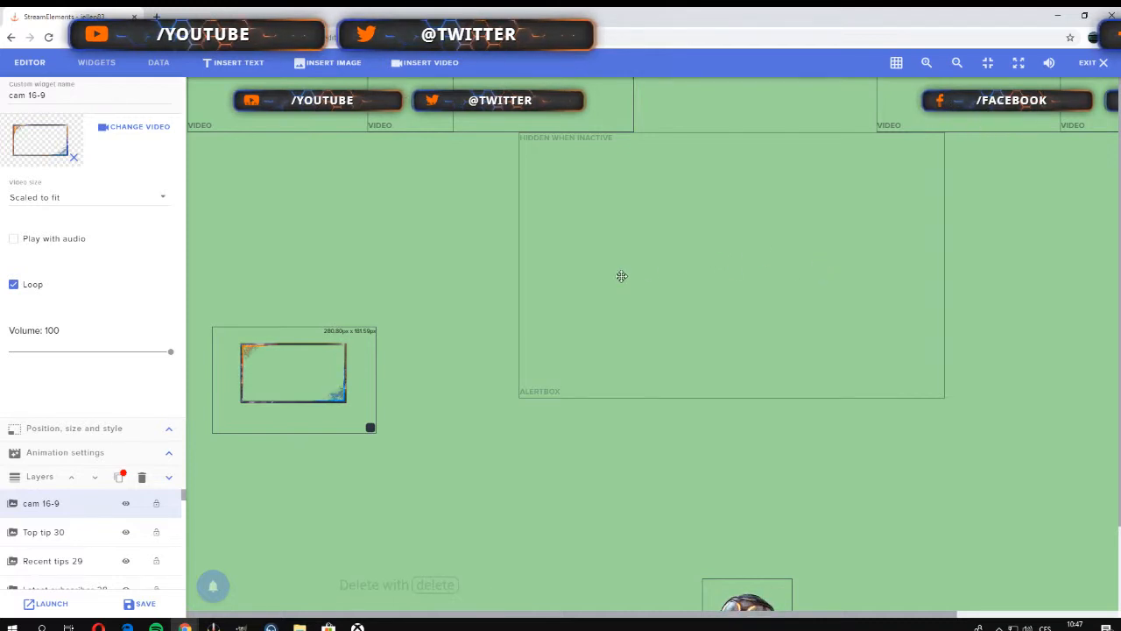
pyautogui.moveTo(551, 282); pyautogui.dragTo(655, 242)
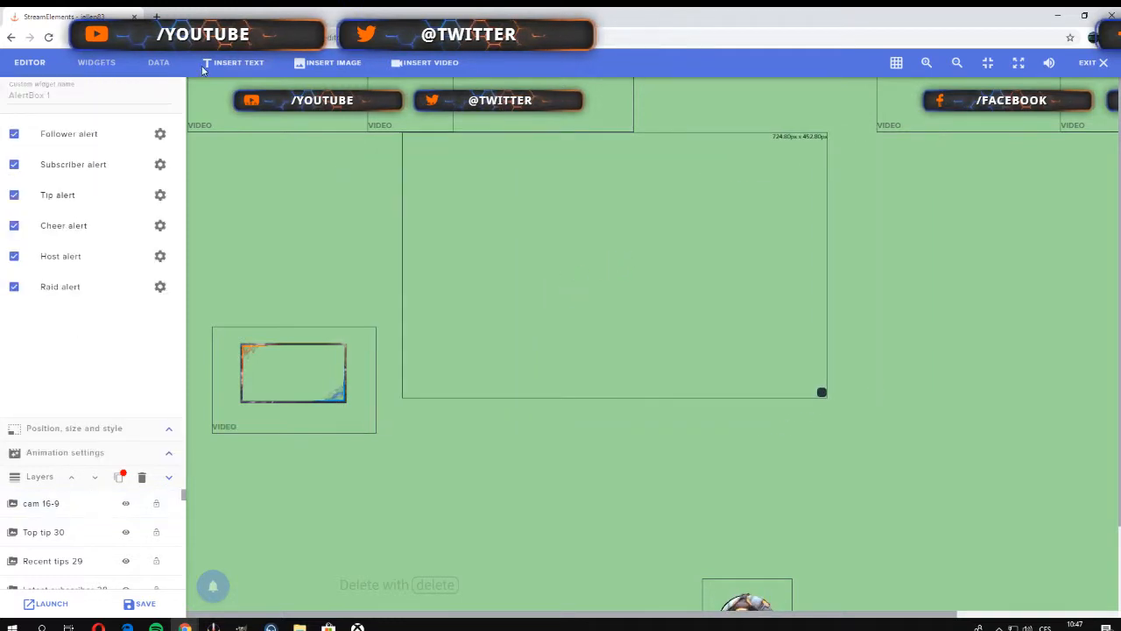
# - Add the Kappagen widget to the overlay and set its emote size to 81px
pyautogui.click(102, 73)
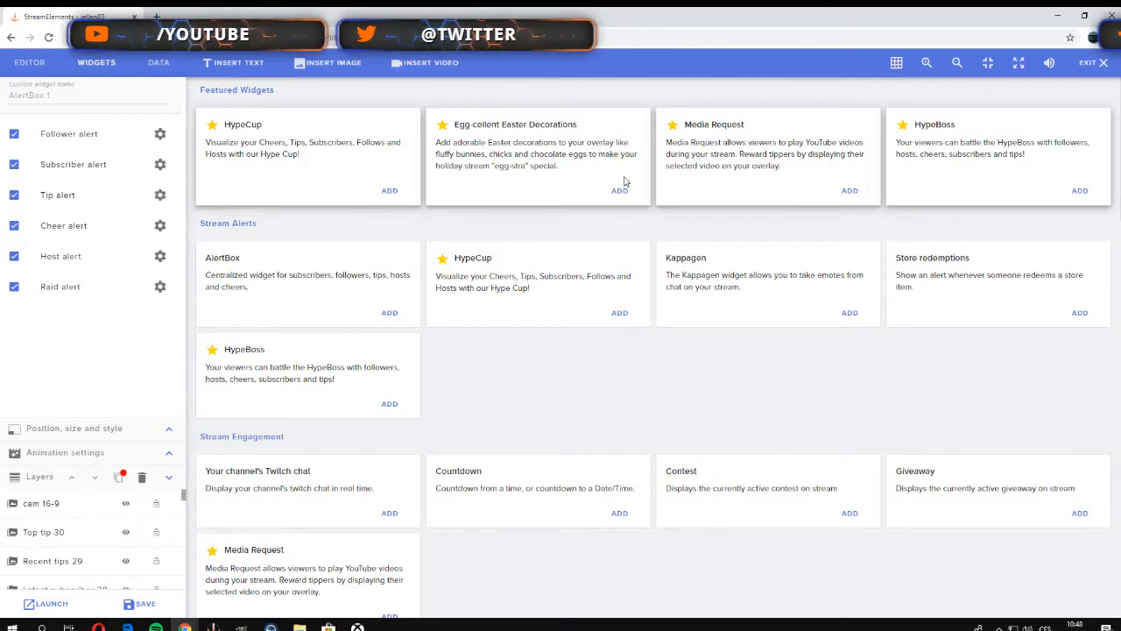
pyautogui.click(851, 316)
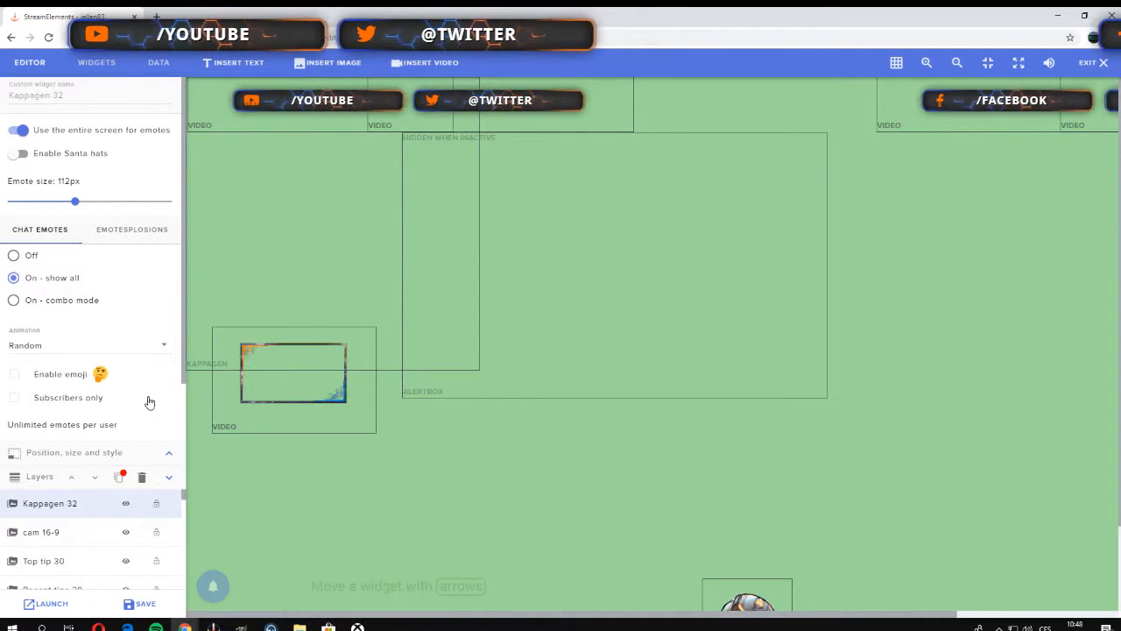
pyautogui.moveTo(75, 202); pyautogui.dragTo(55, 205)
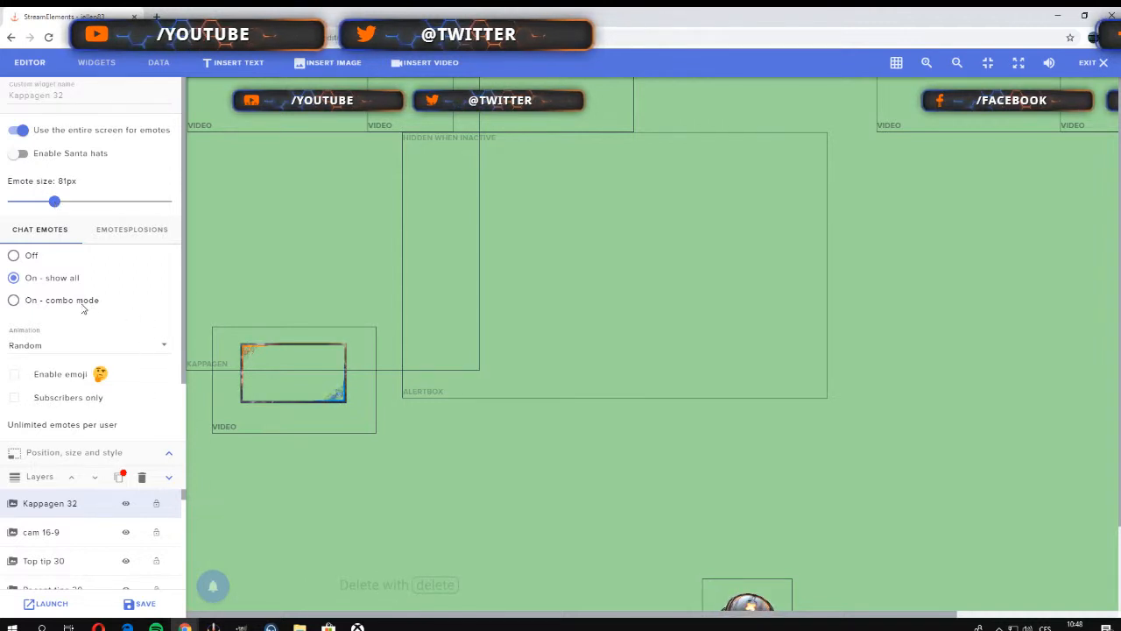
# - Disable followers, subscribers, tips, cheers, hosts and raids as Emotesplosion triggers for the Kappagen widget
pyautogui.click(141, 234)
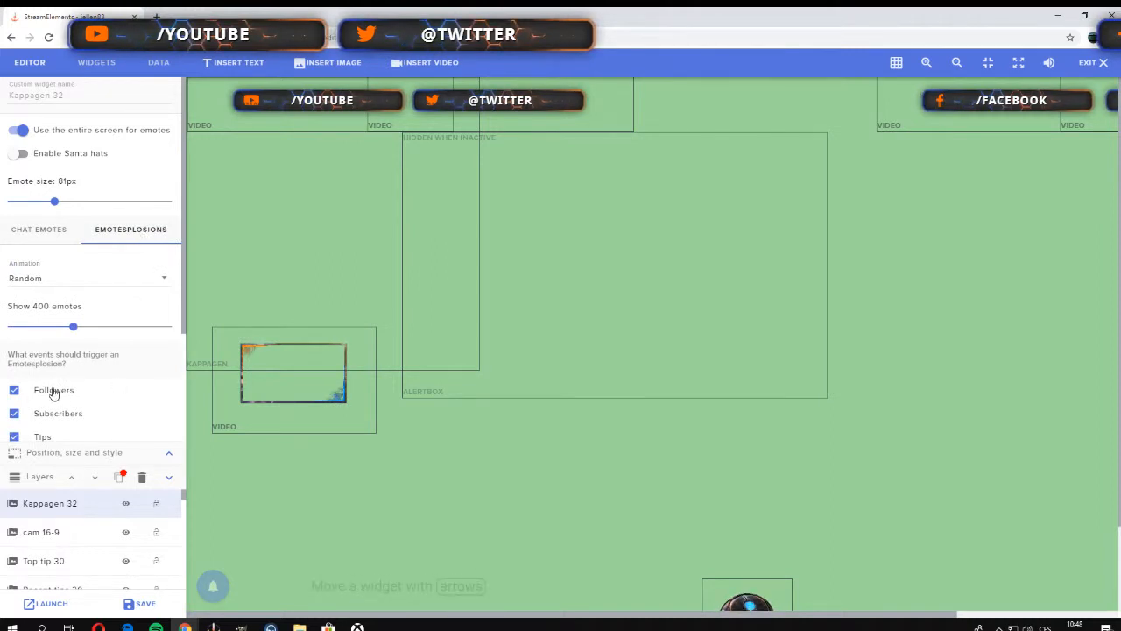
pyautogui.scroll(-2, 72, 405)
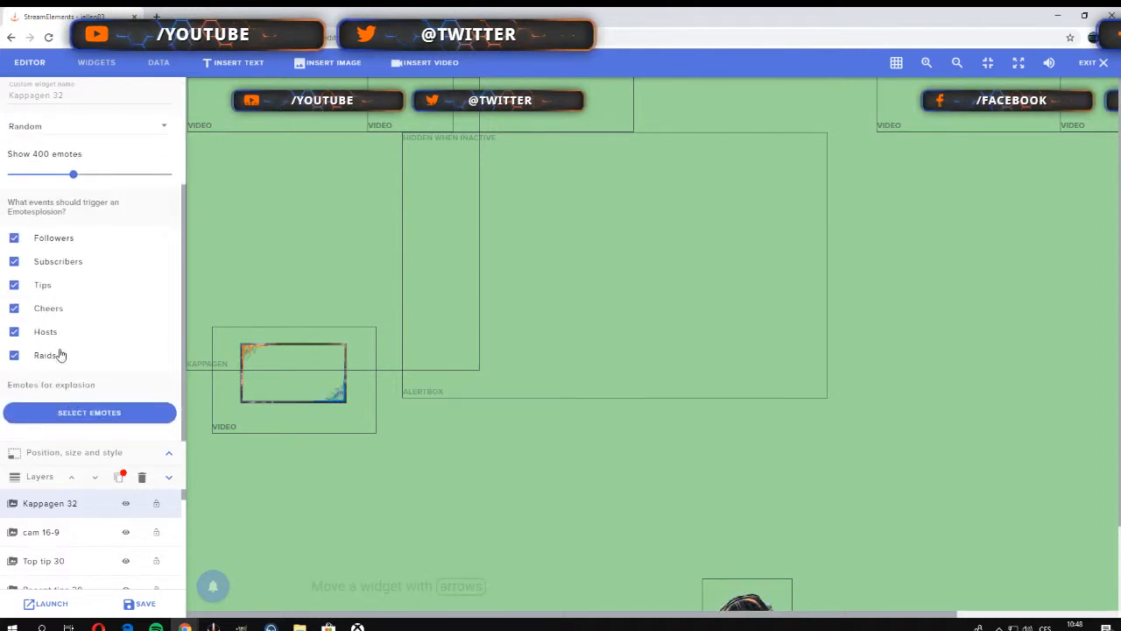
pyautogui.click(15, 239)
pyautogui.click(14, 261)
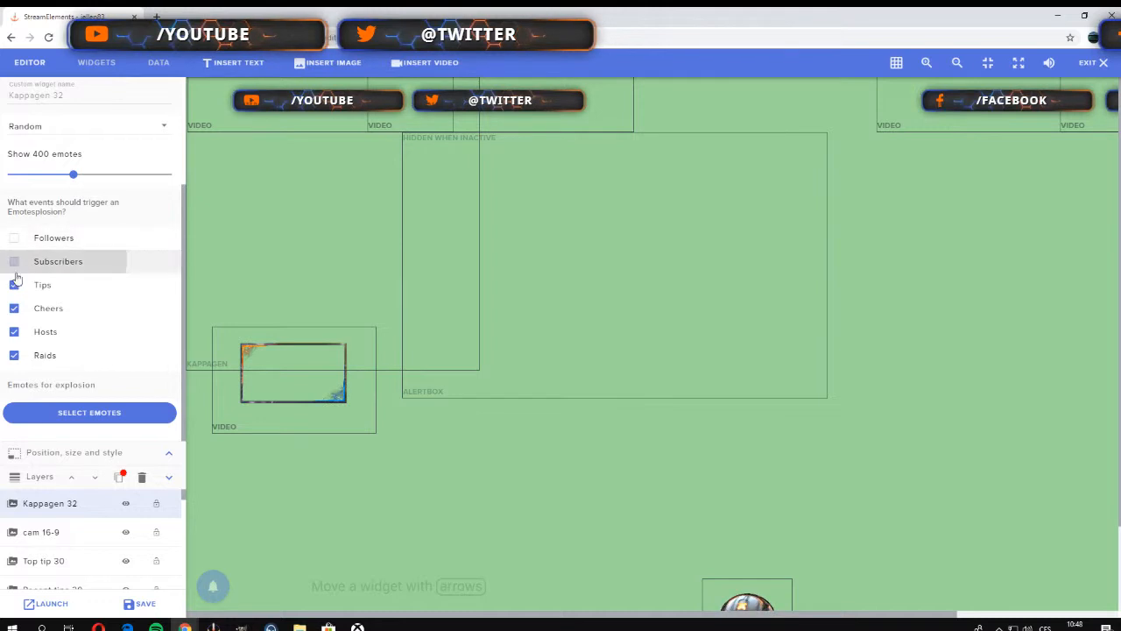
pyautogui.click(14, 285)
pyautogui.click(14, 314)
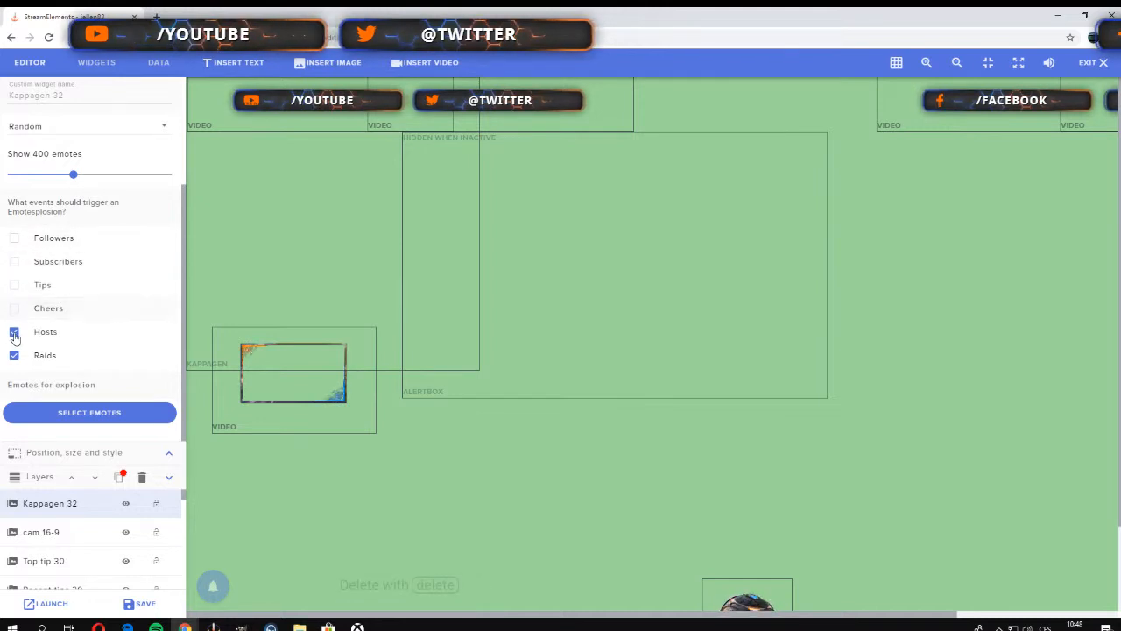
pyautogui.click(14, 335)
pyautogui.click(14, 356)
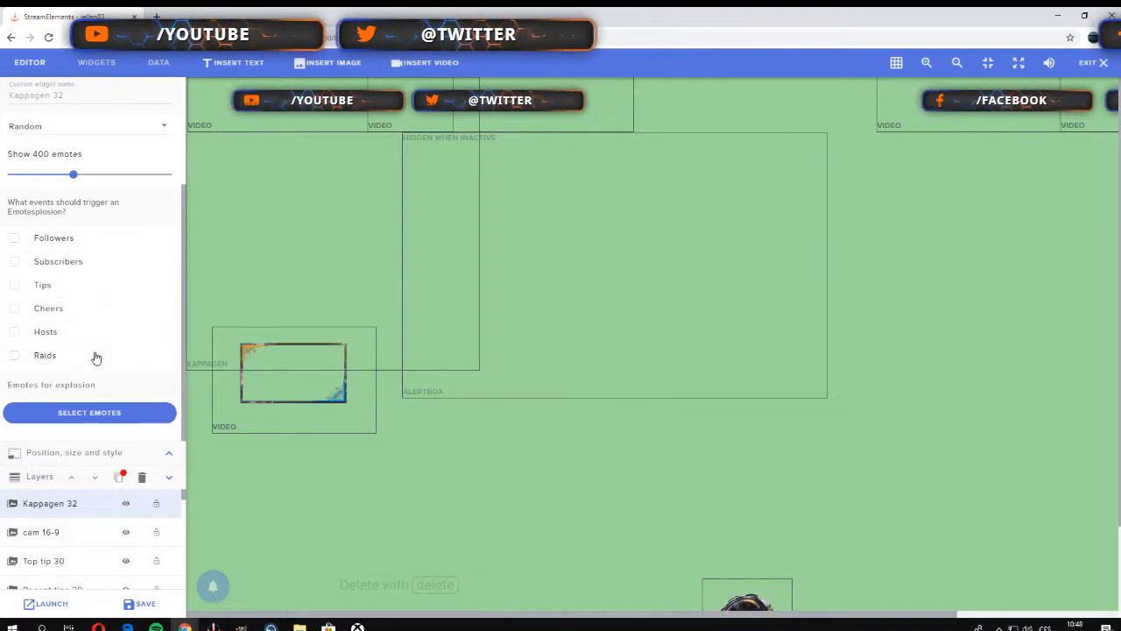
pyautogui.scroll(3, 81, 354)
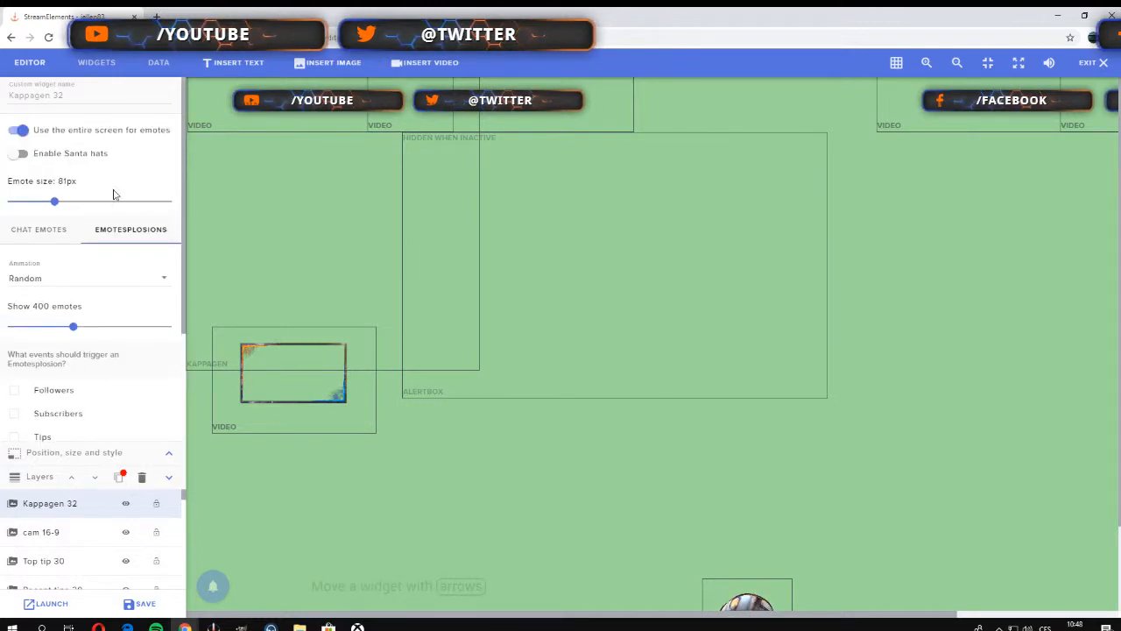
# - Check the Kappagen's emote explosion options and move its box right and down so it partly overlaps the alert box
pyautogui.scroll(-2, 87, 377)
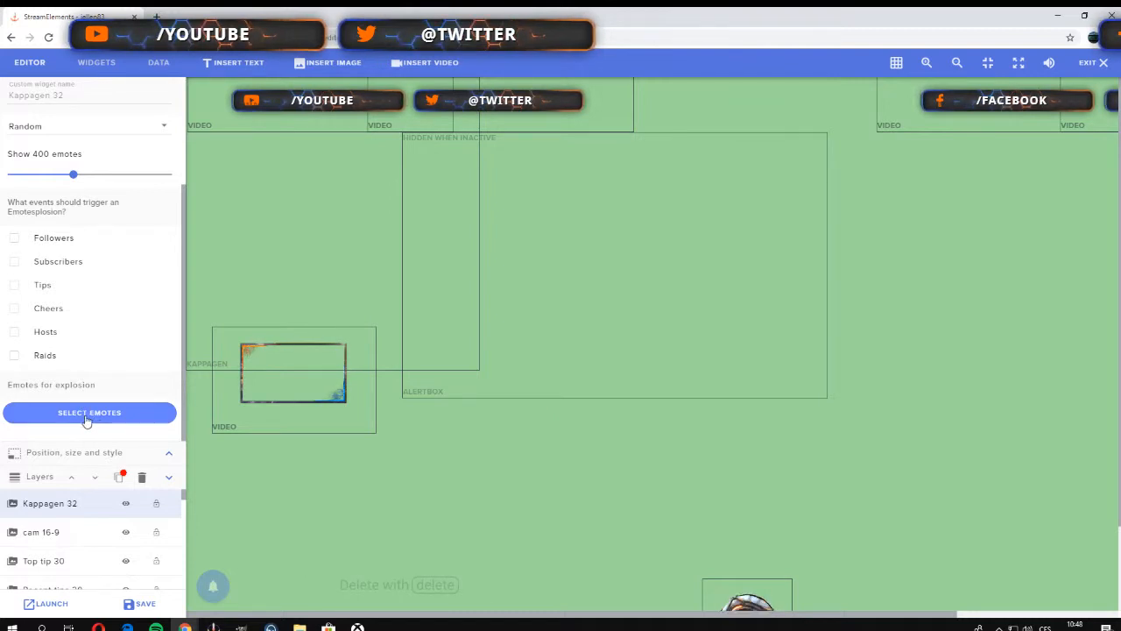
pyautogui.scroll(2, 82, 324)
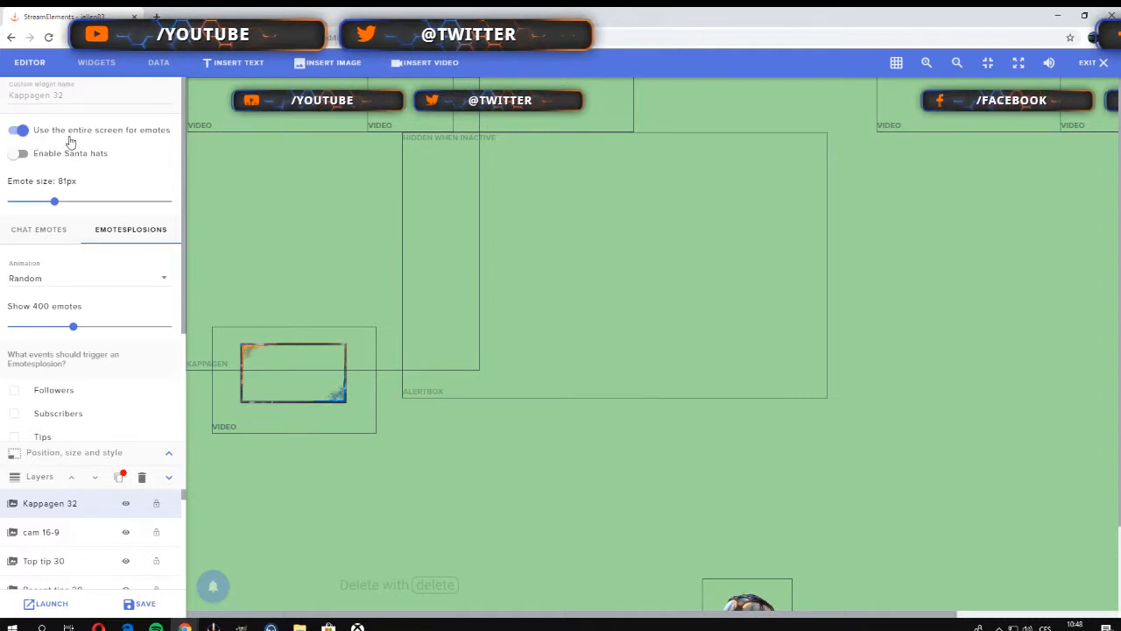
pyautogui.moveTo(258, 217); pyautogui.dragTo(652, 382)
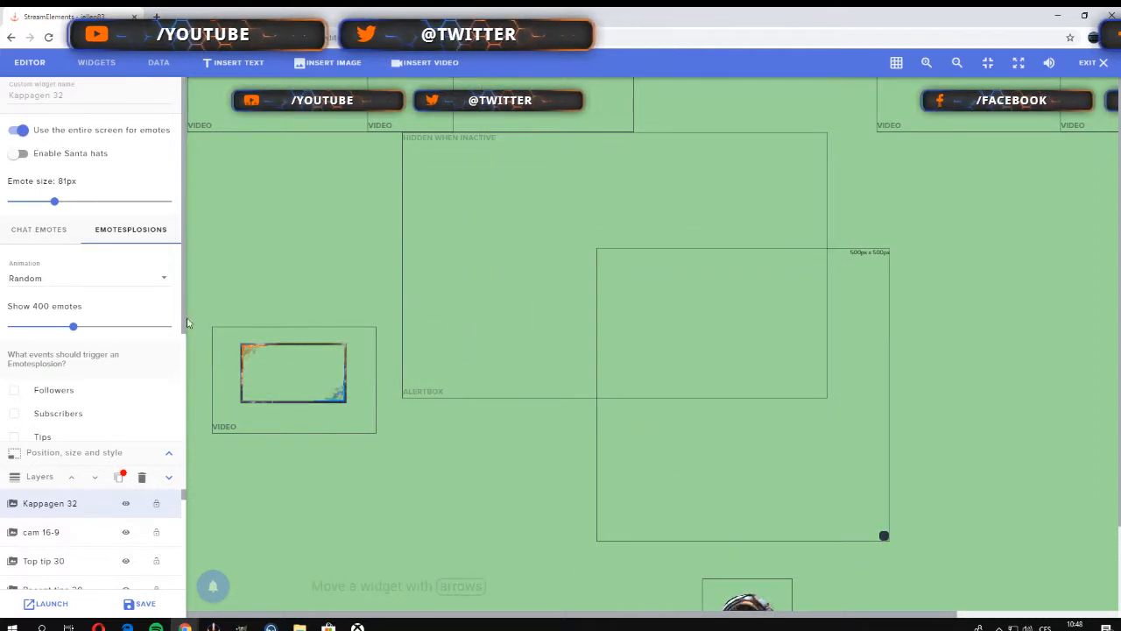
# - In the Kappagen's chat emote settings, keep the Random animation and enable emoji
pyautogui.click(125, 234)
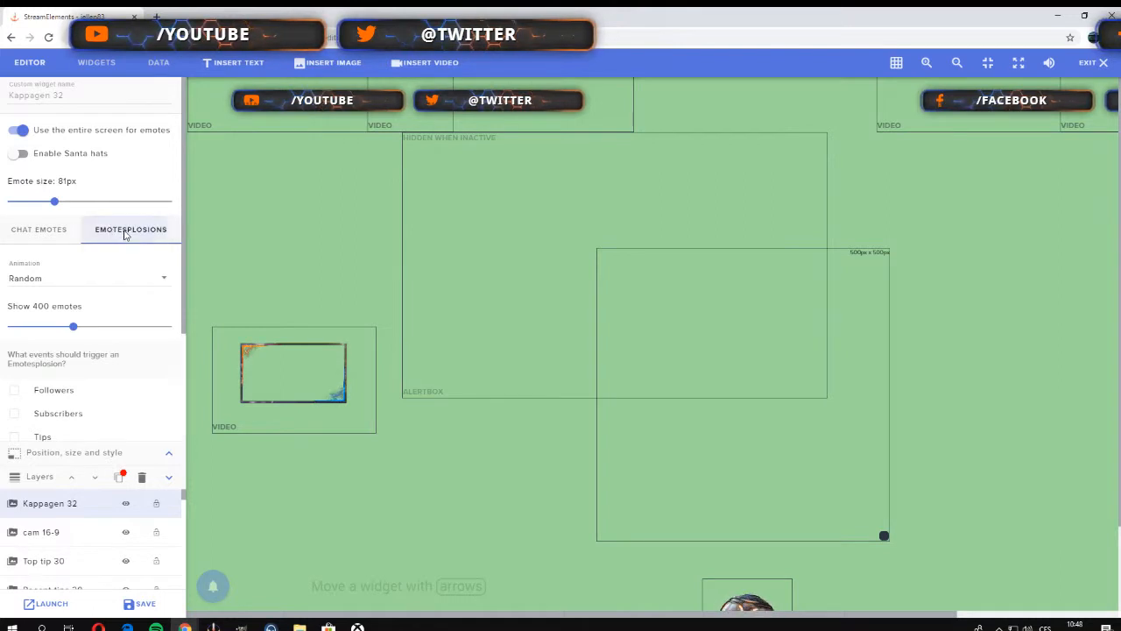
pyautogui.click(56, 235)
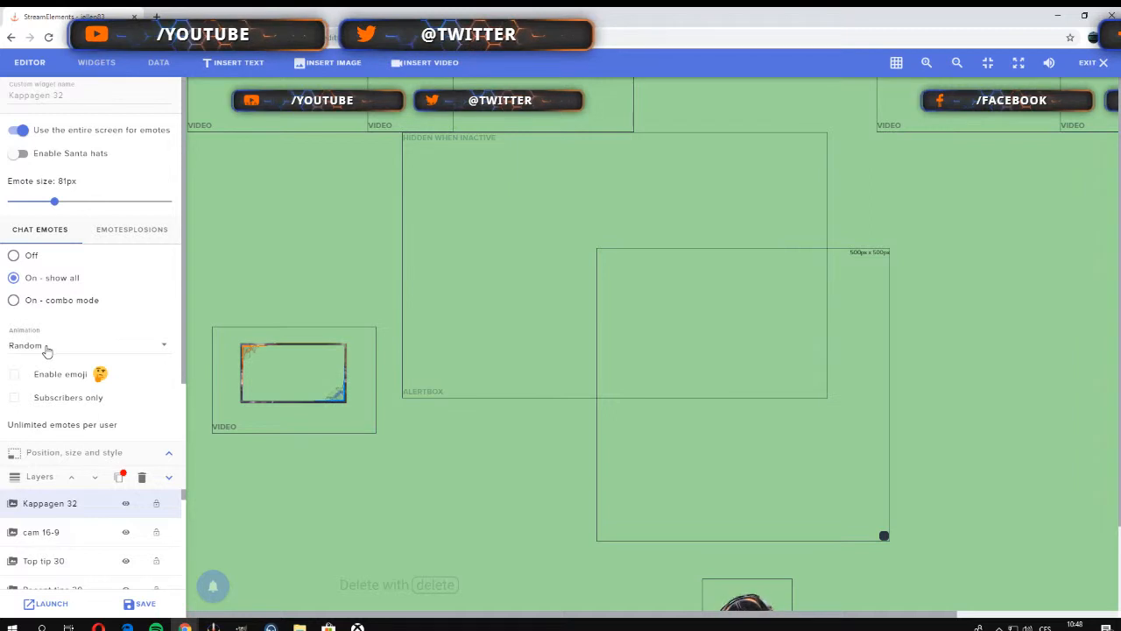
pyautogui.click(48, 347)
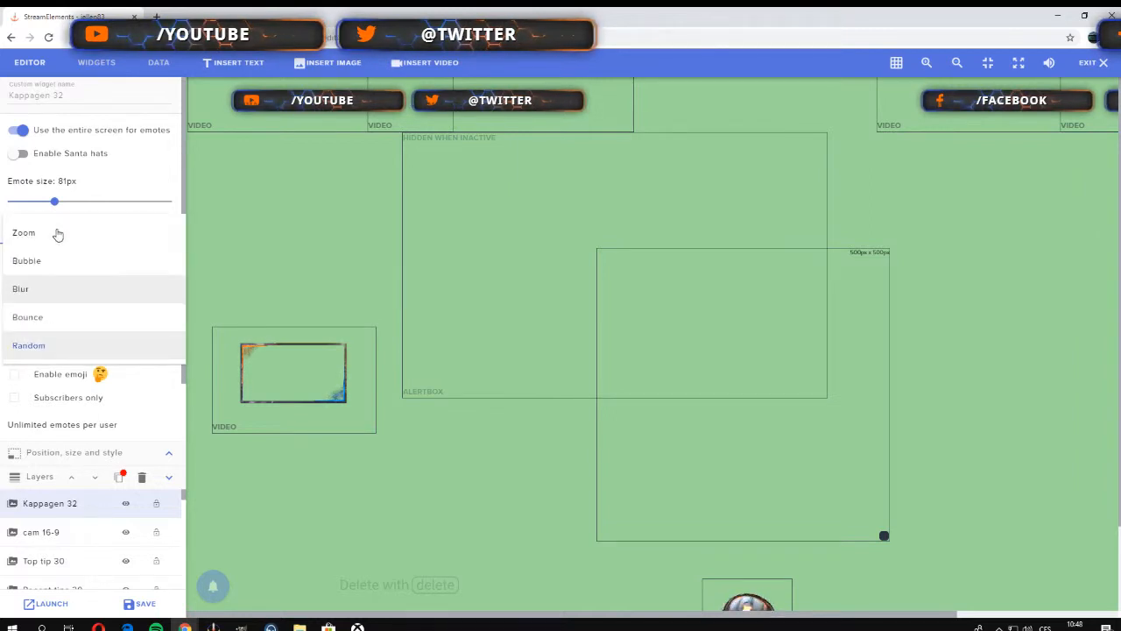
pyautogui.click(73, 356)
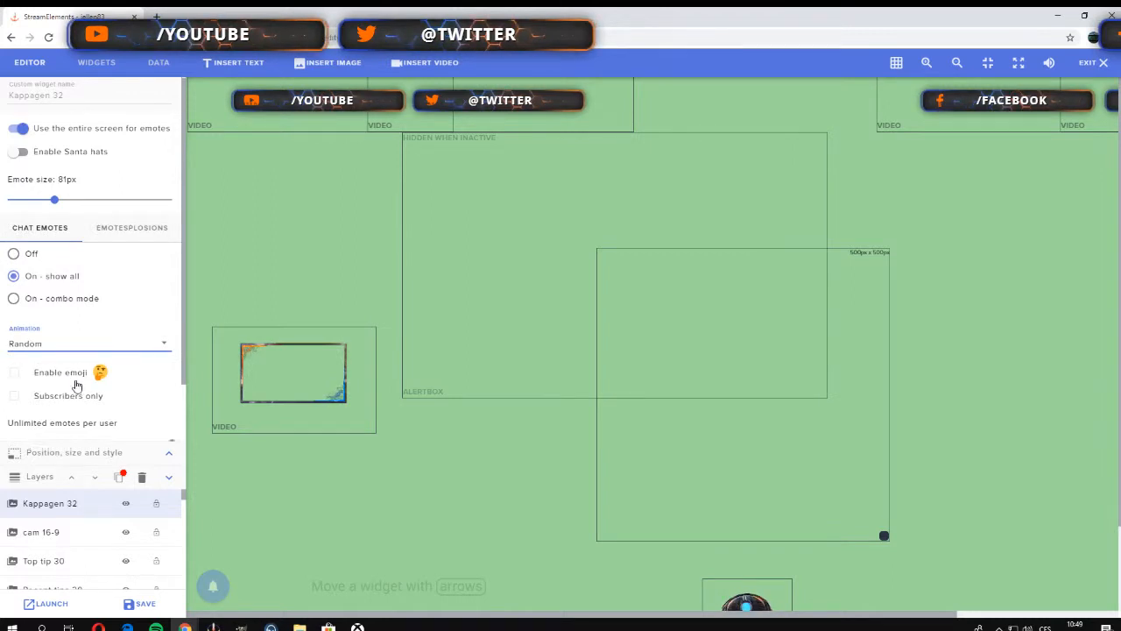
pyautogui.scroll(-1, 53, 350)
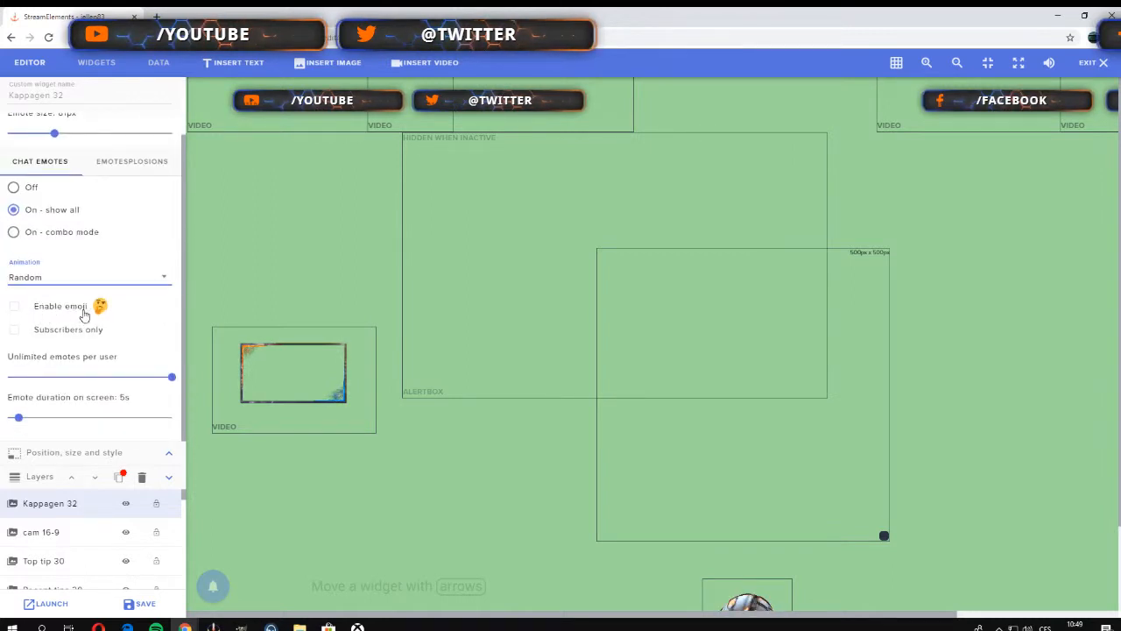
pyautogui.click(14, 309)
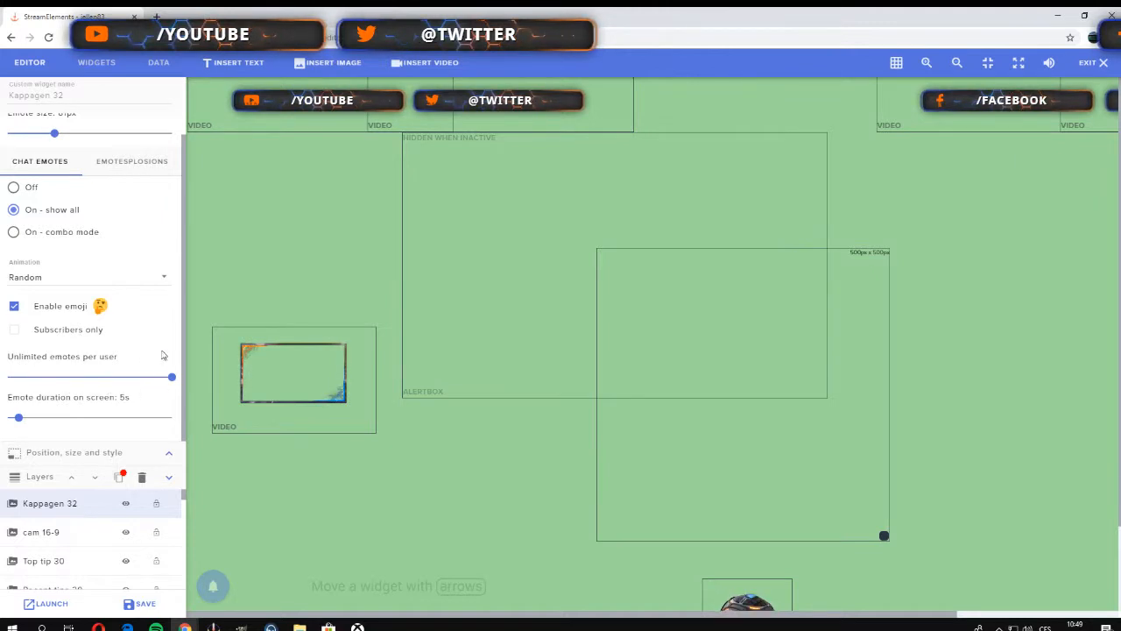
pyautogui.scroll(1, 116, 289)
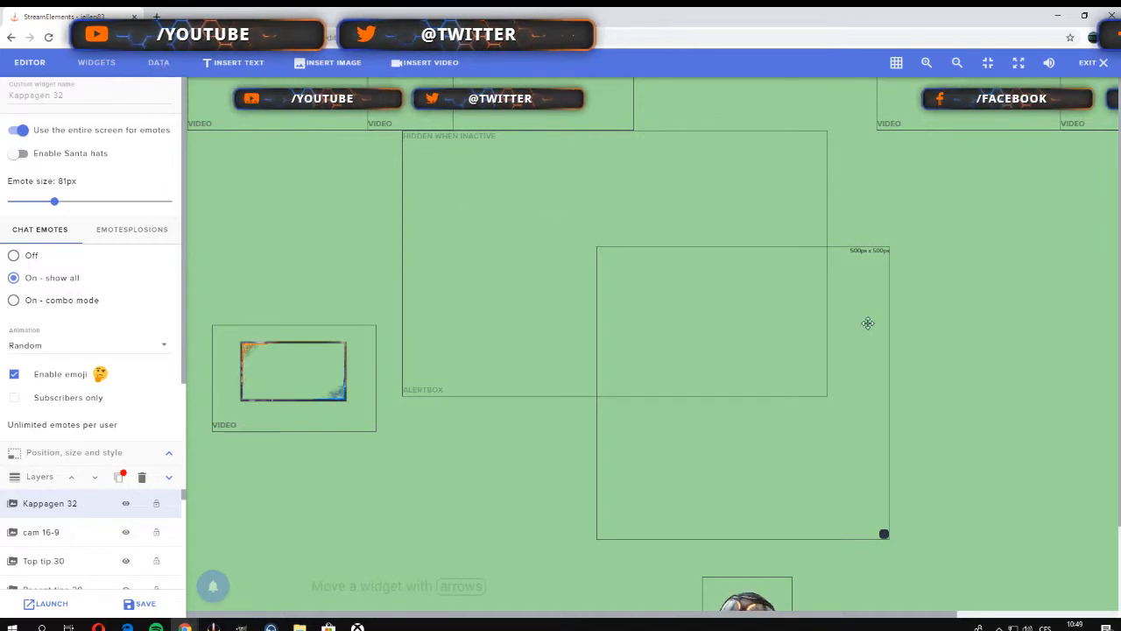
# - Move the ball video from between the bottom labels up to just below the alert box and save the overlay
pyautogui.scroll(-1, 956, 379)
pyautogui.scroll(-3, 955, 384)
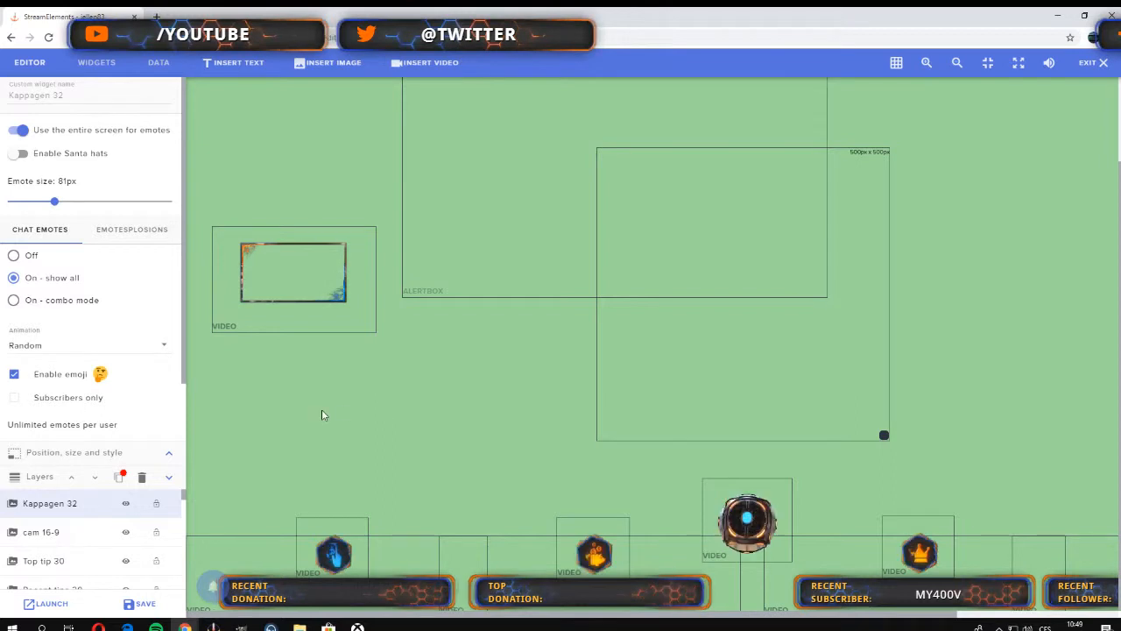
pyautogui.scroll(2, 350, 405)
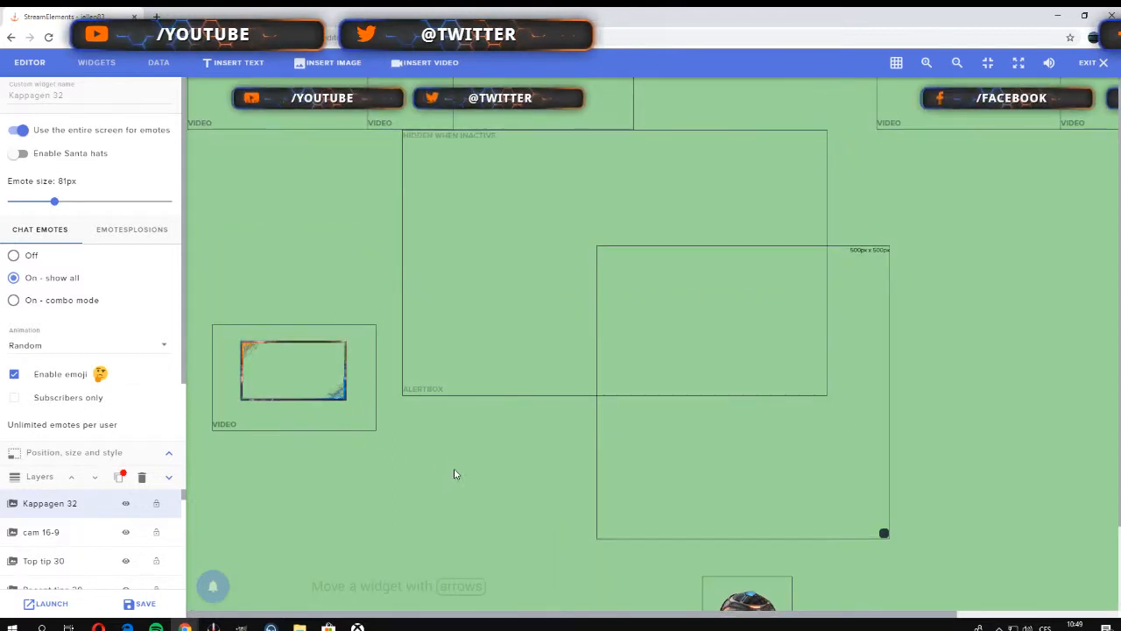
pyautogui.scroll(-2, 451, 465)
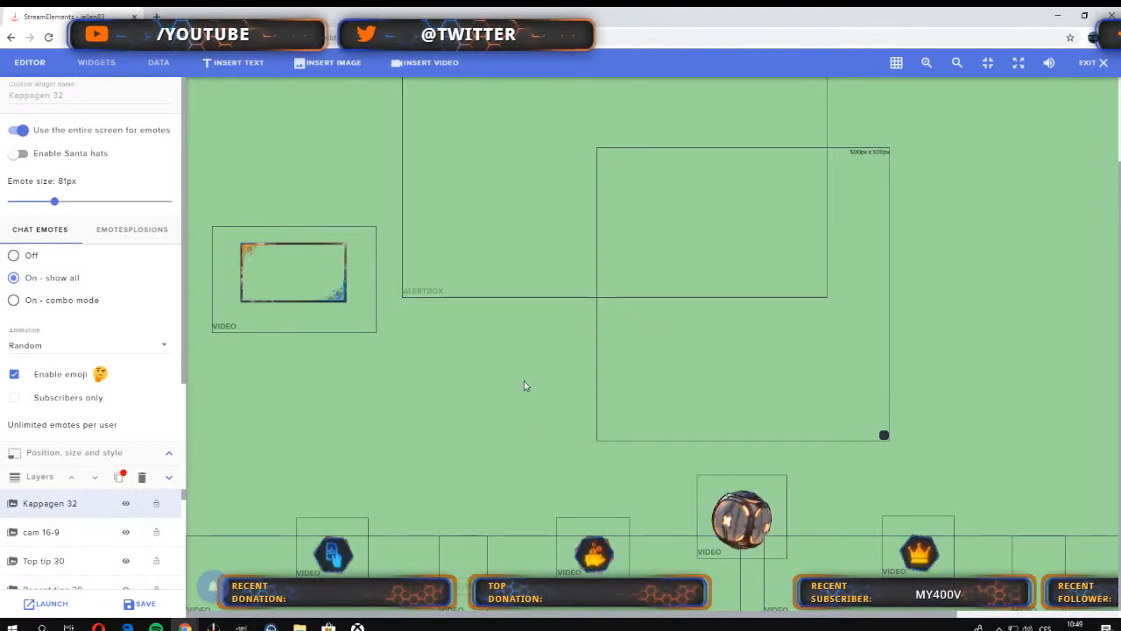
pyautogui.moveTo(745, 503); pyautogui.dragTo(541, 327)
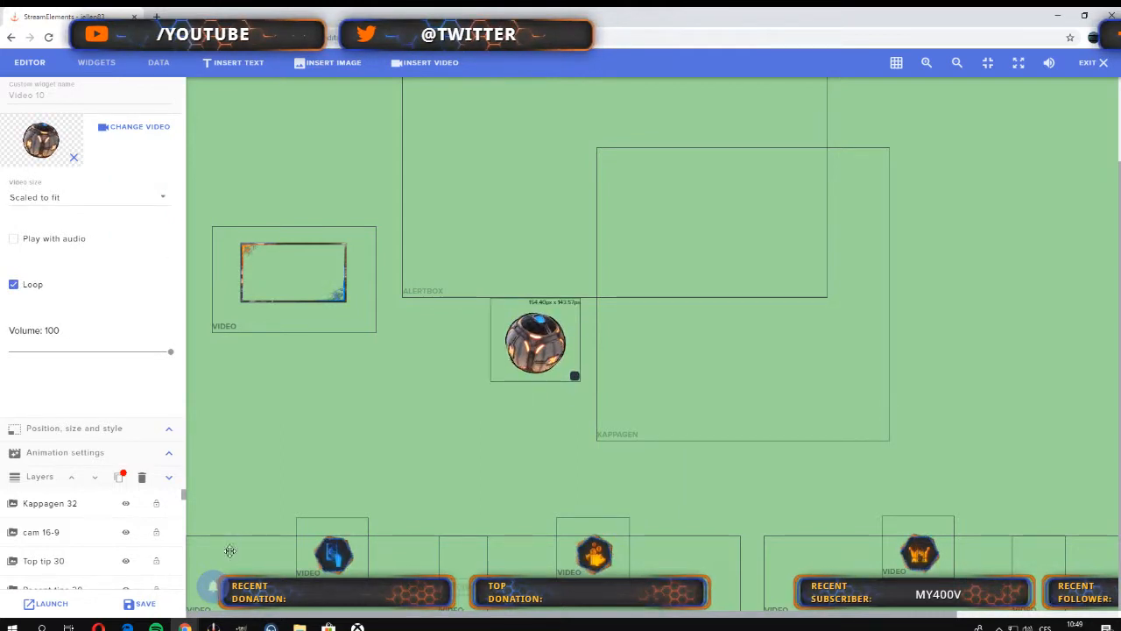
pyautogui.click(154, 607)
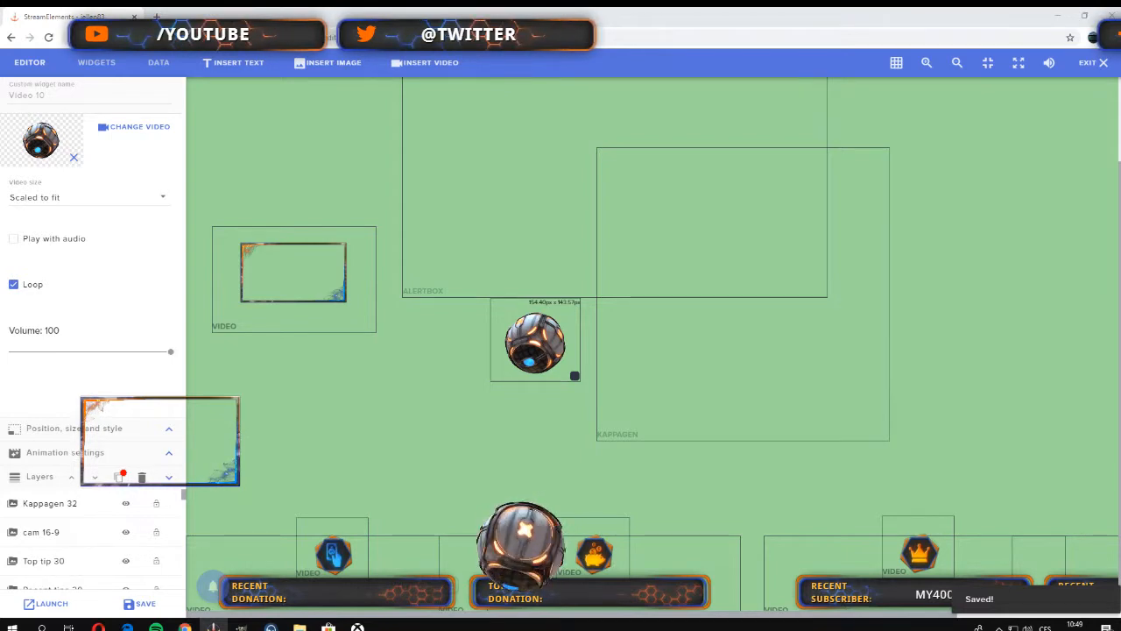
# - Switch to OBS, maximise its window, and add a new game capture source named Záznam hry
pyautogui.moveTo(0, 140); pyautogui.dragTo(847, 41)
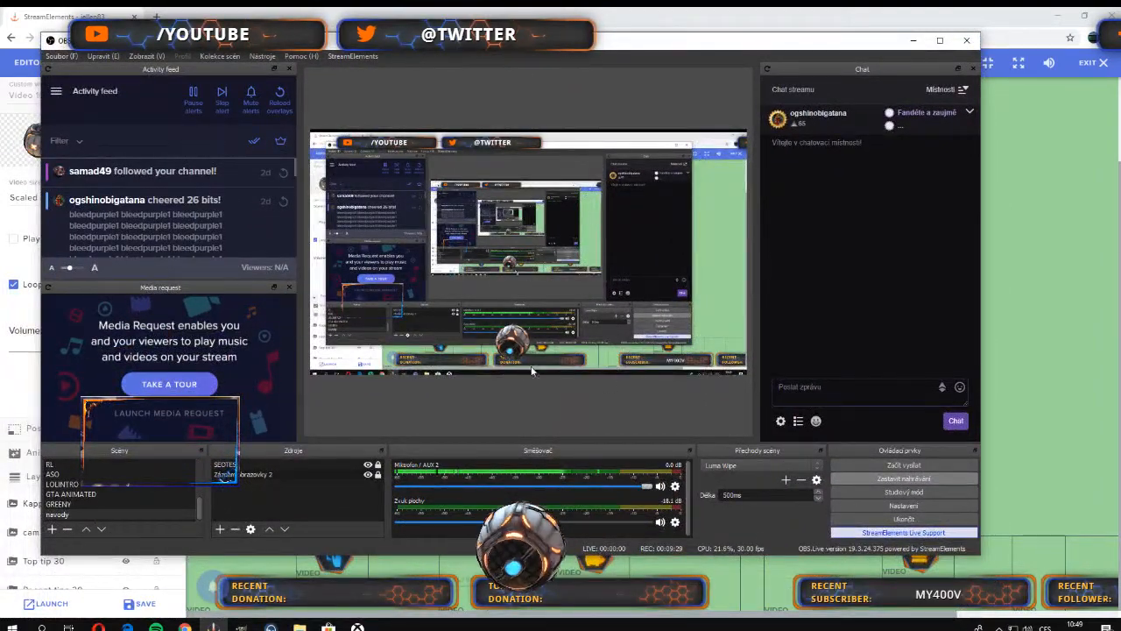
pyautogui.click(944, 46)
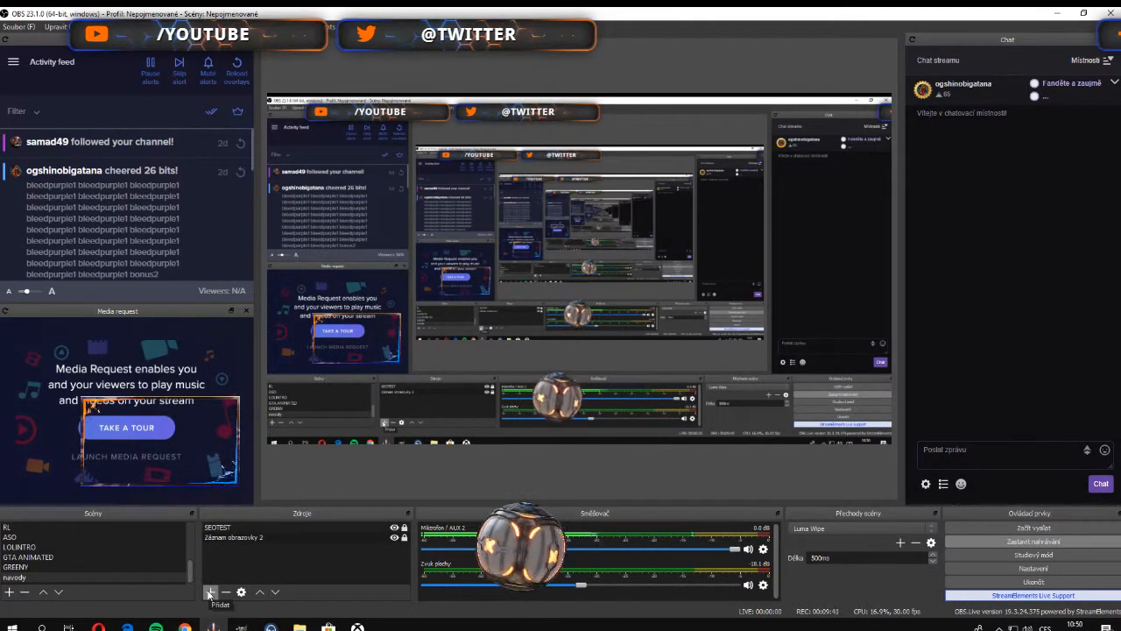
pyautogui.click(210, 593)
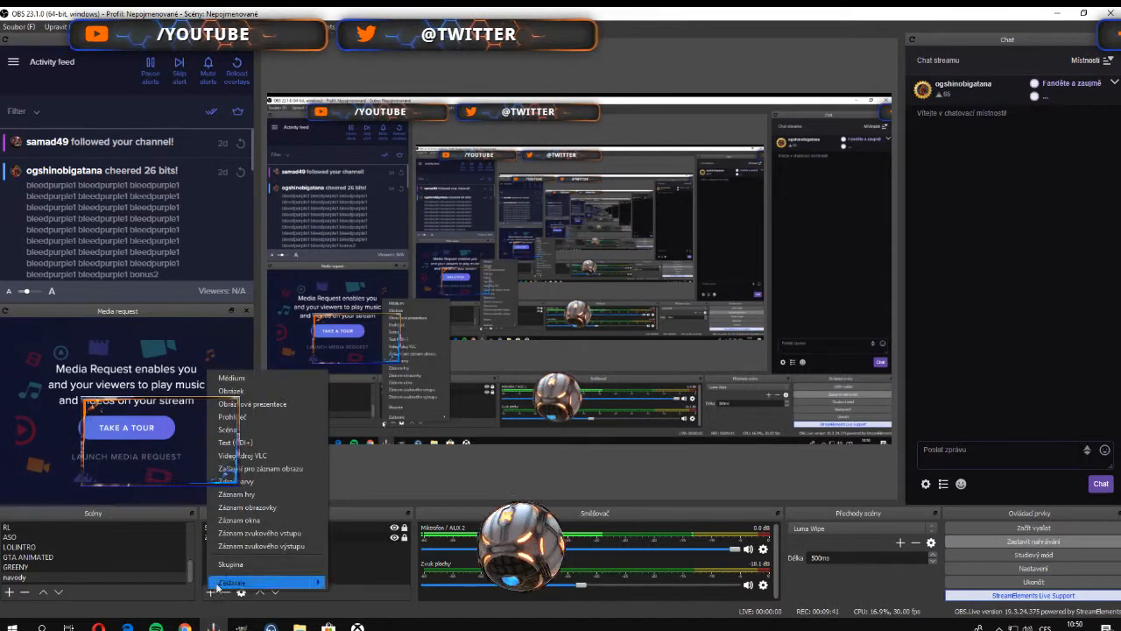
pyautogui.click(278, 495)
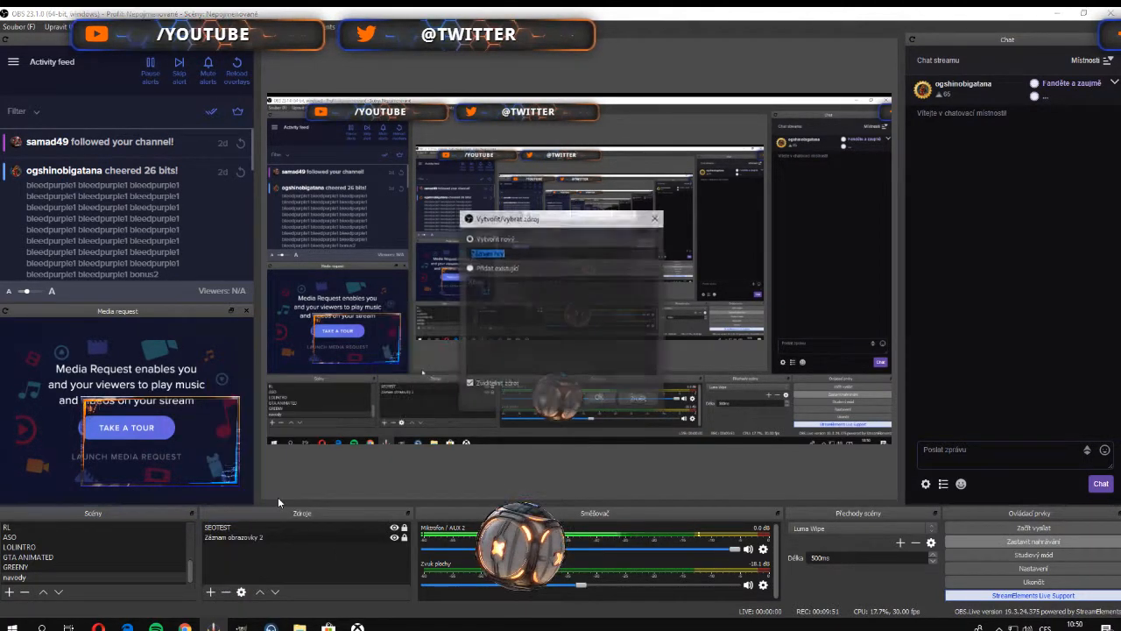
pyautogui.click(600, 398)
# - Try setting the game capture's mode to Snímat určité okno, check its window choices, and discard the changes
pyautogui.click(523, 369)
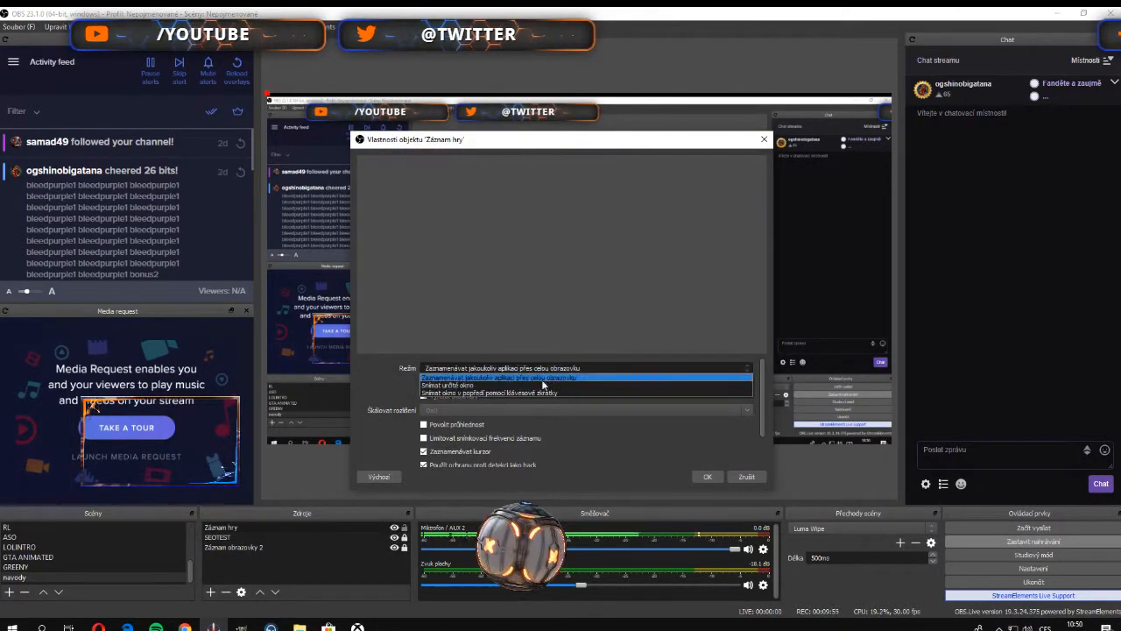
pyautogui.click(538, 383)
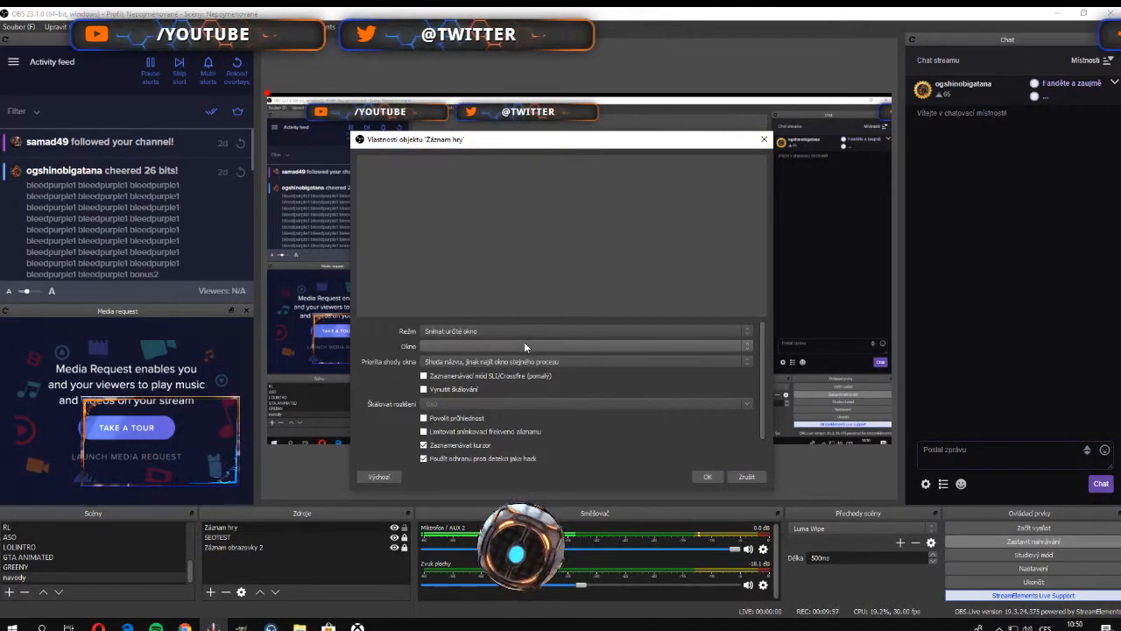
pyautogui.click(524, 344)
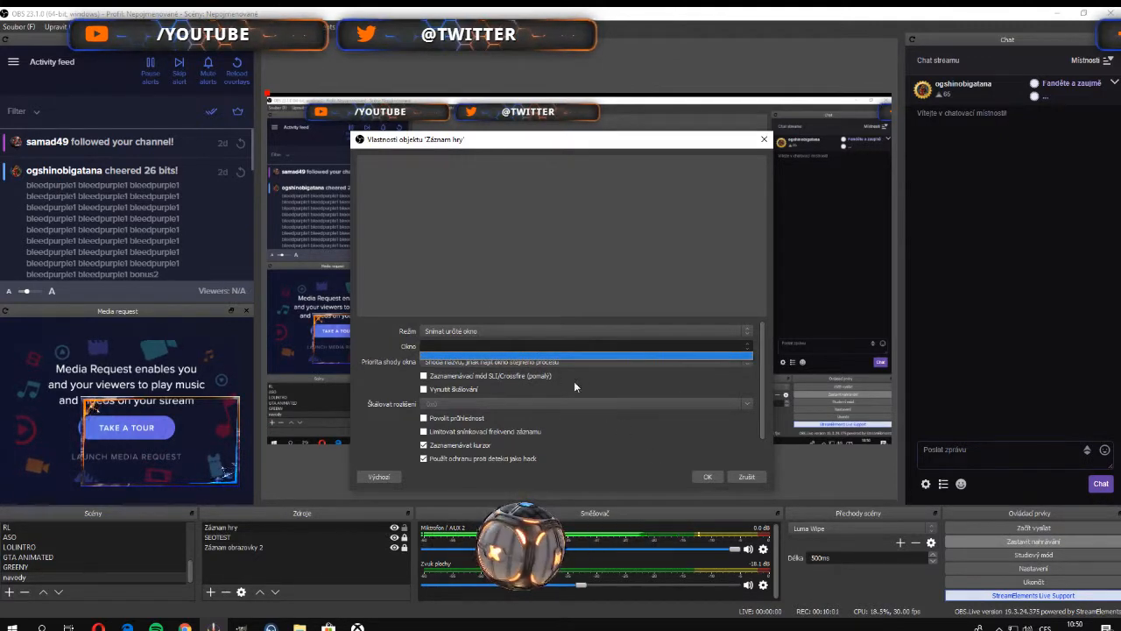
pyautogui.click(749, 477)
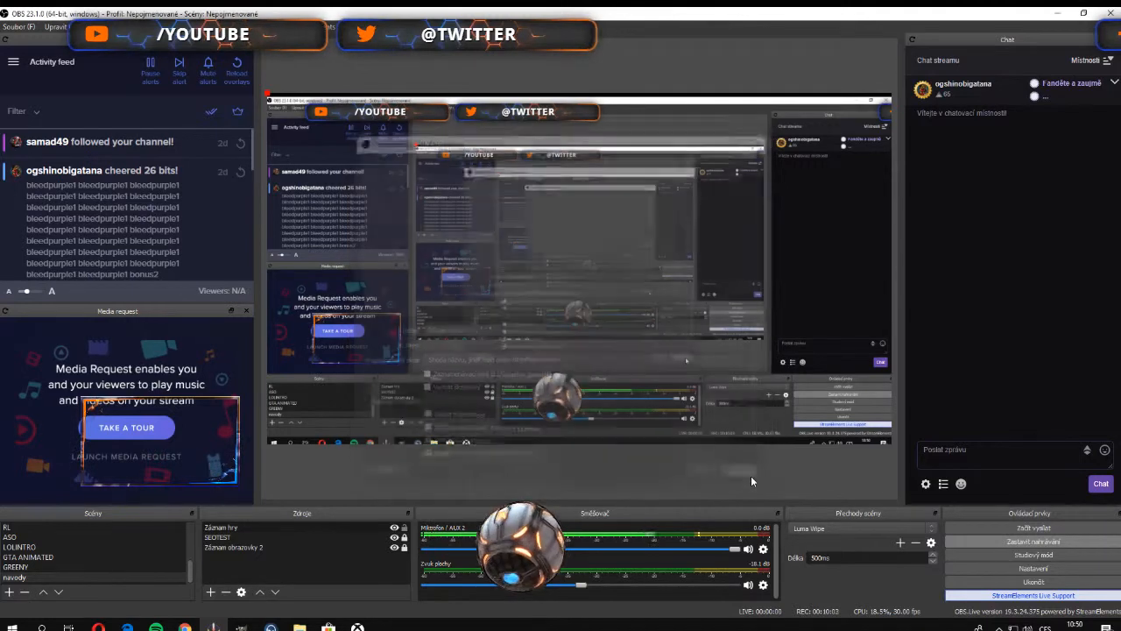
# - Move the Záznam hry source to the end of the source list, below the overlay and the screen capture
pyautogui.click(296, 530)
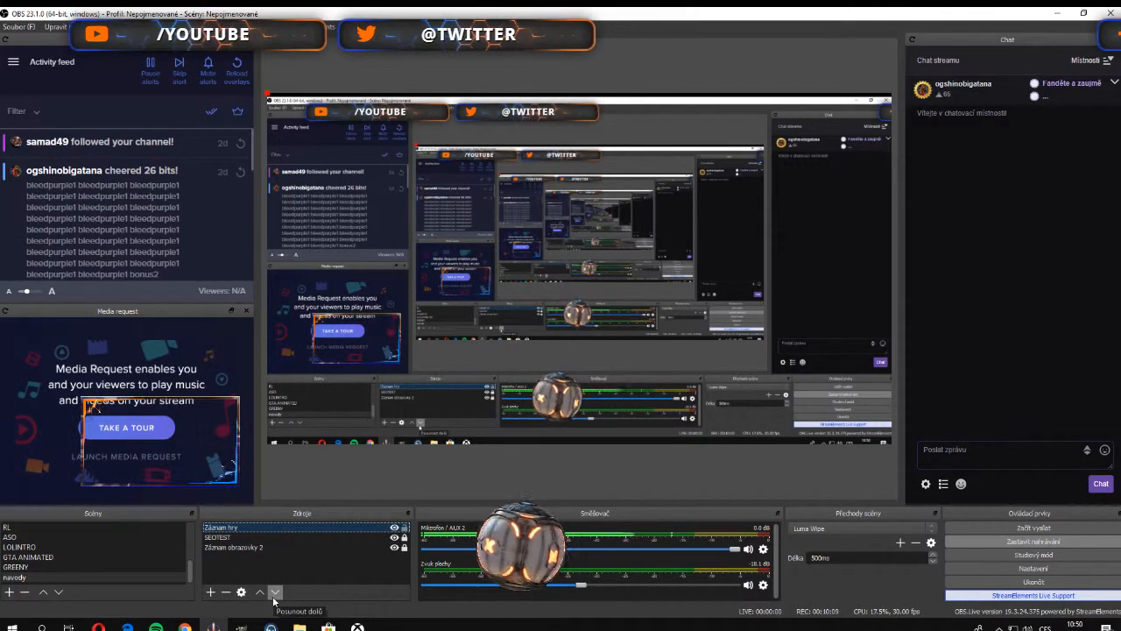
pyautogui.click(274, 593)
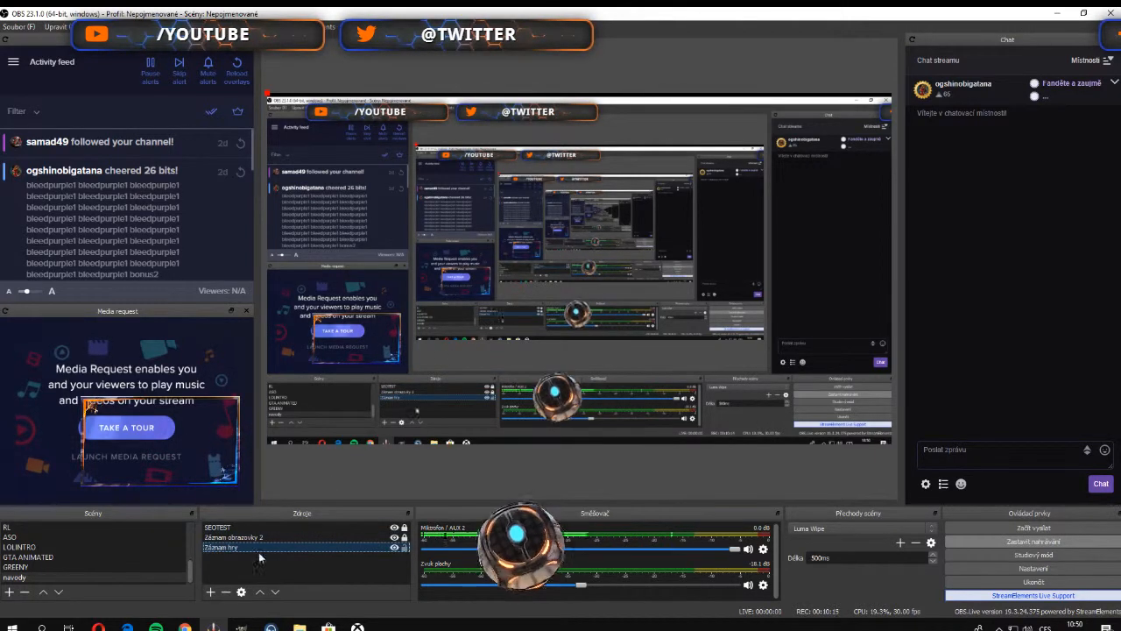
# - Add a window capture source named Záznam okna and move its image to the upper-left corner of the preview canvas
pyautogui.click(212, 592)
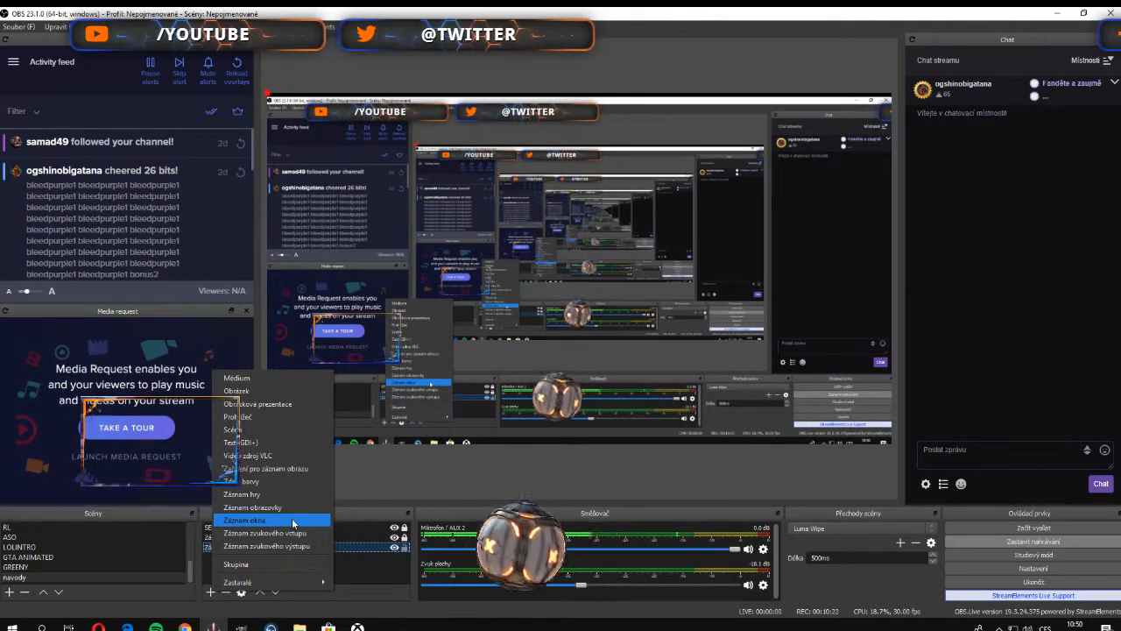
pyautogui.click(293, 521)
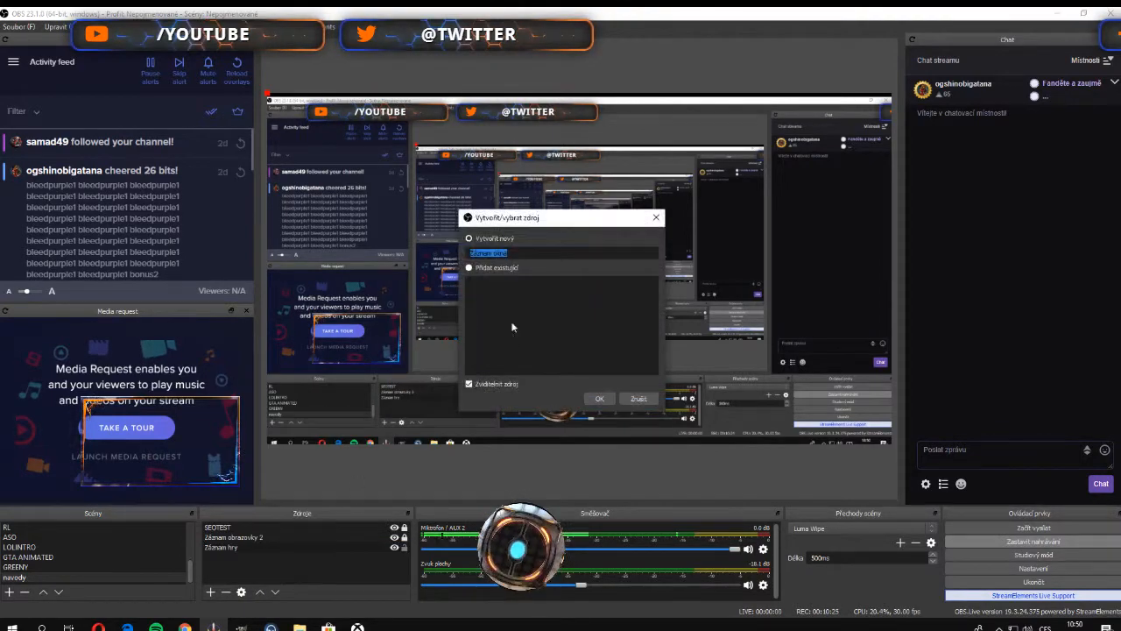
pyautogui.click(593, 393)
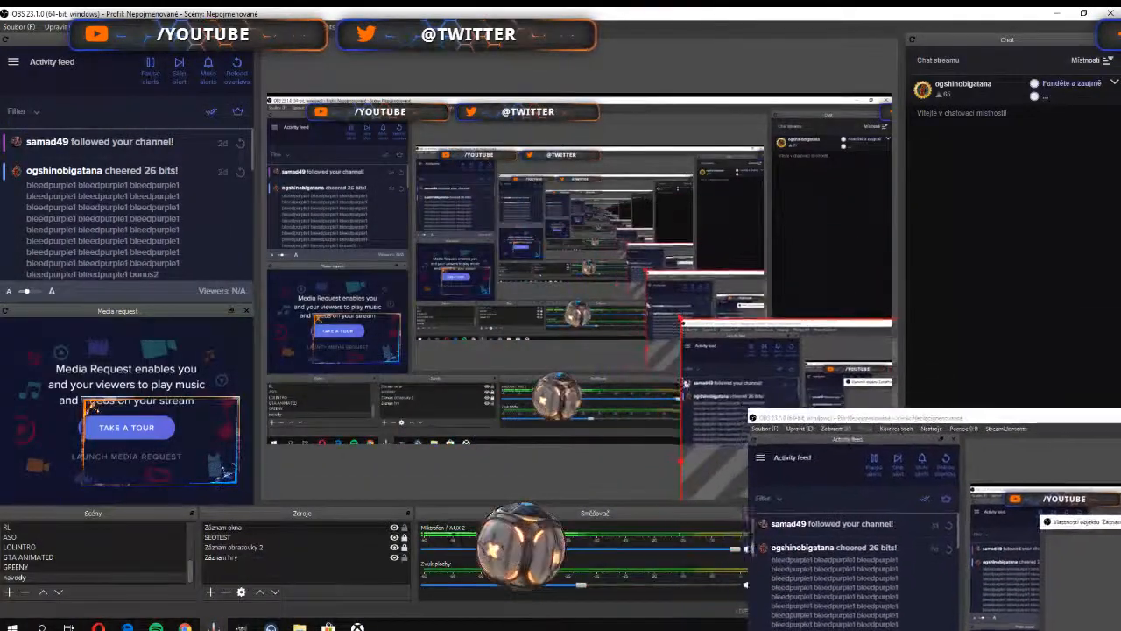
pyautogui.moveTo(686, 383); pyautogui.dragTo(268, 163)
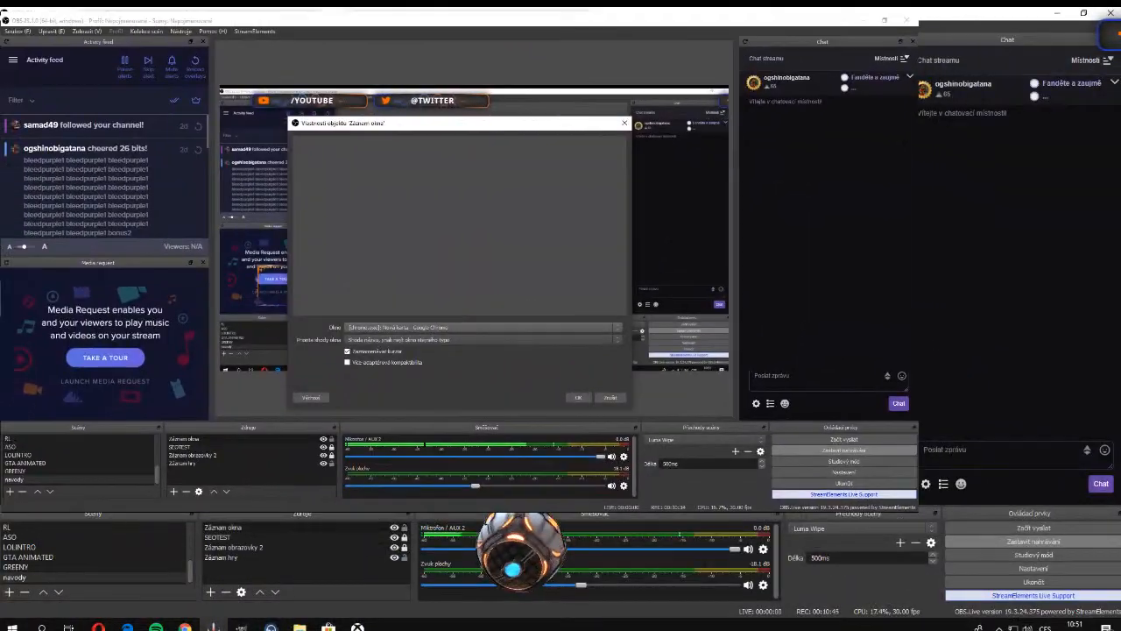